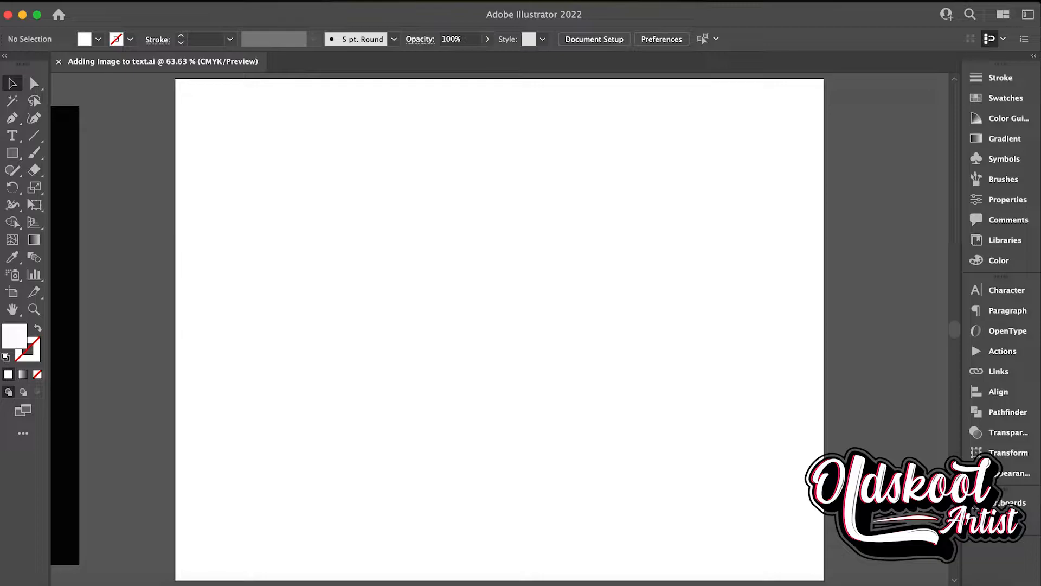
- Add the point text "Text" and scale it up to about 366 pt across the middle of the artboard
left_click(13, 135)
left_click(276, 183)
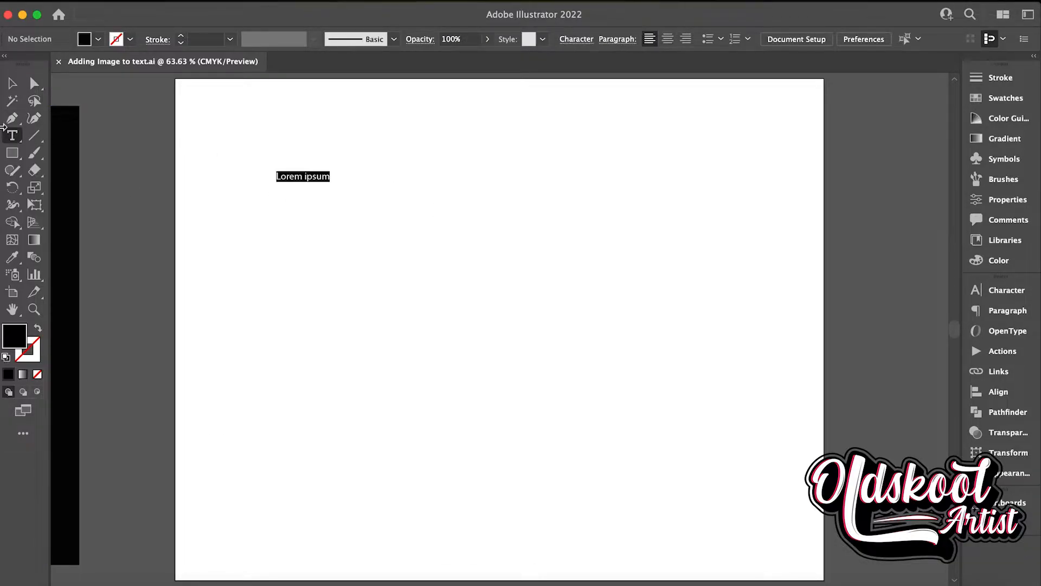
type("Text")
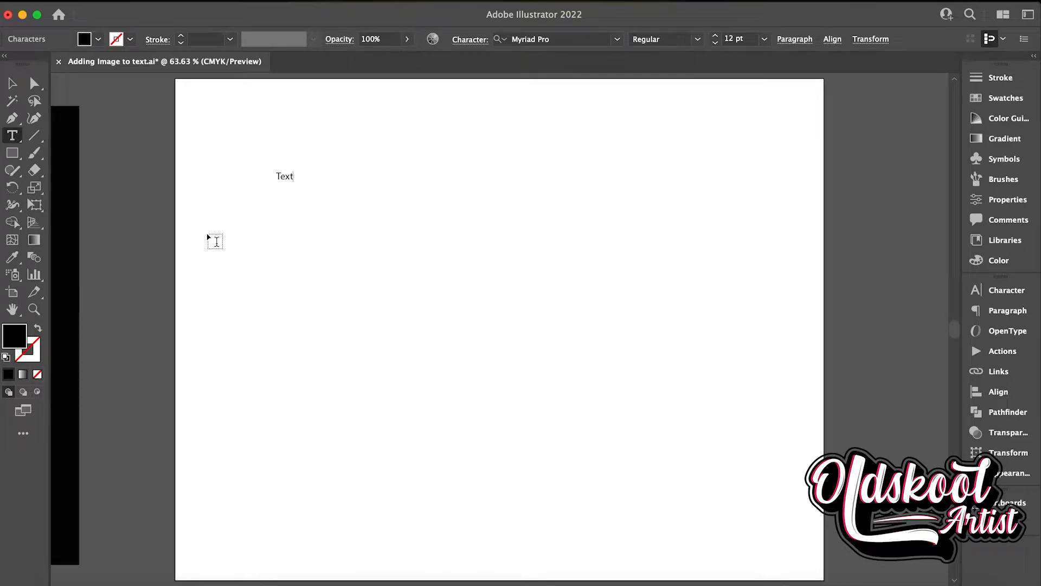
left_click(12, 83)
left_click_drag(293, 182, 803, 496)
left_click_drag(648, 388, 610, 390)
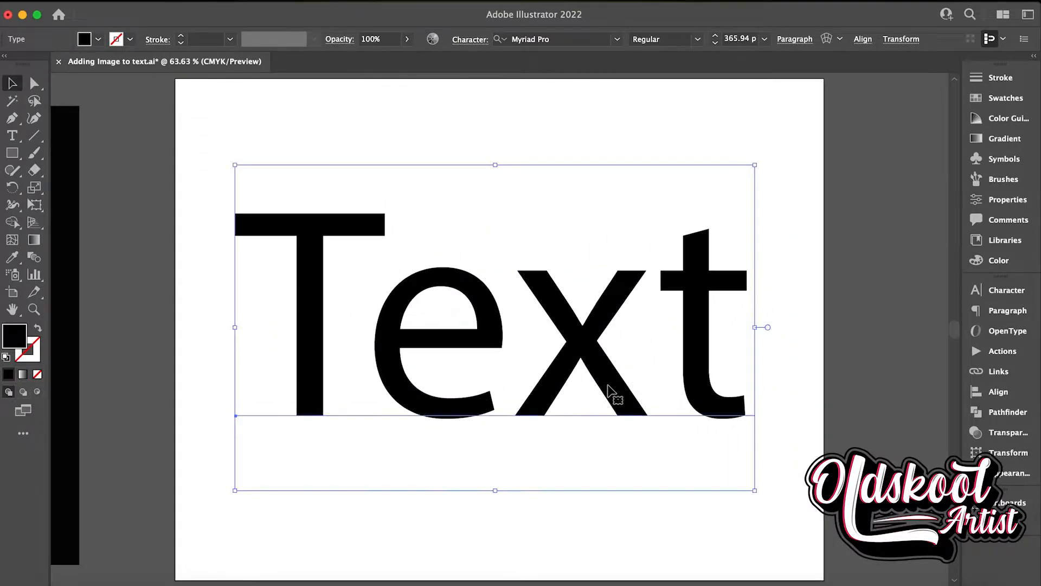
- Set the text's font to Bebas Neue Regular, then enlarge it to about 442 pt and centre it on the artboard
left_click(617, 45)
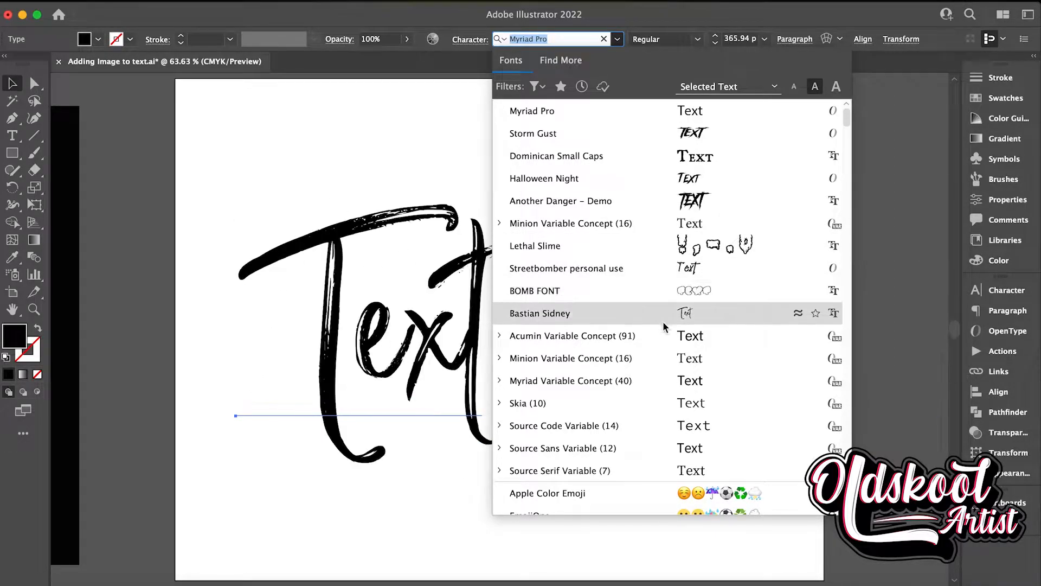
scroll(669, 394, "down", 5)
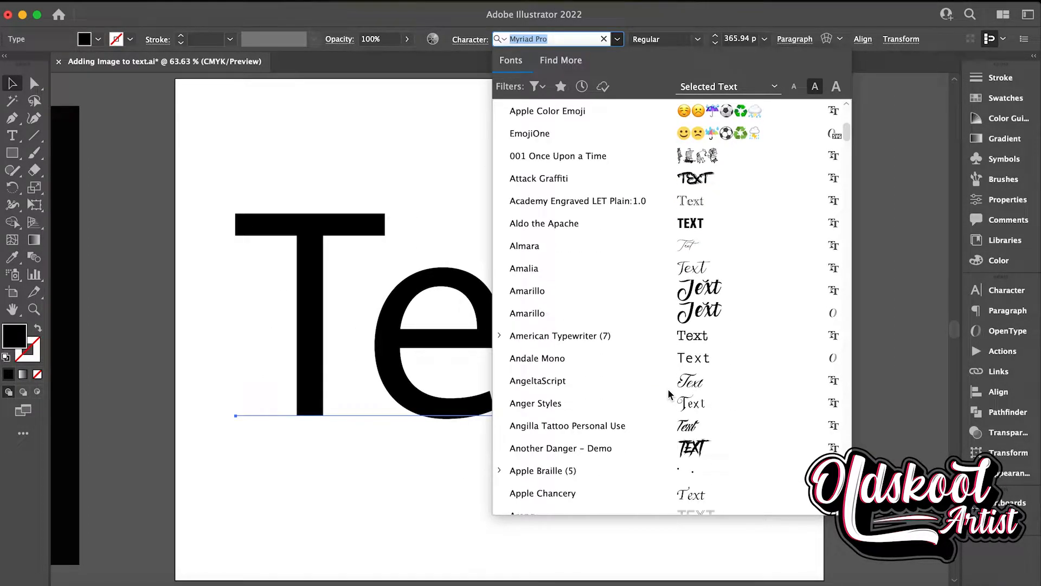
type("beb")
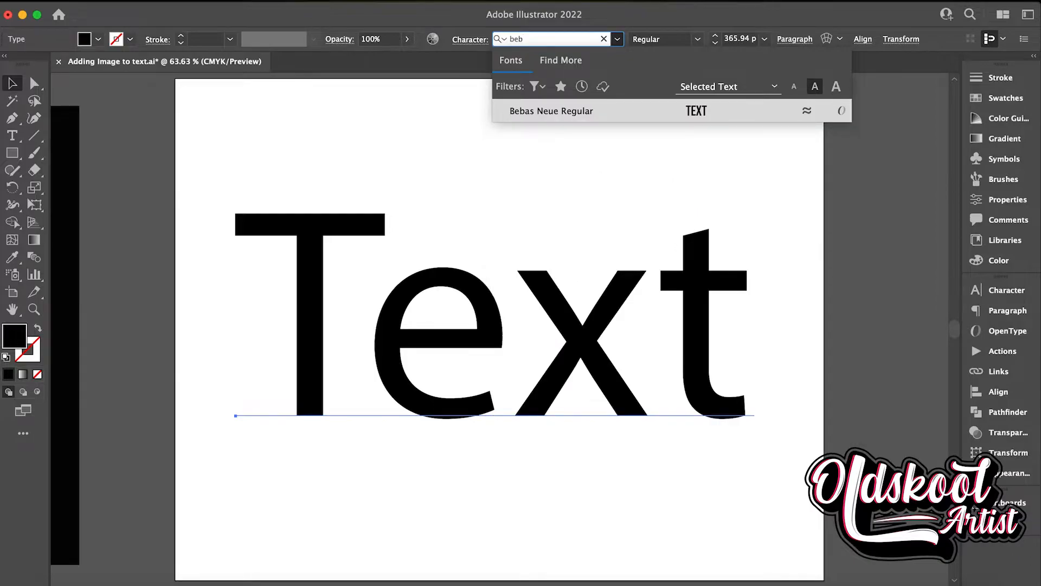
left_click(685, 109)
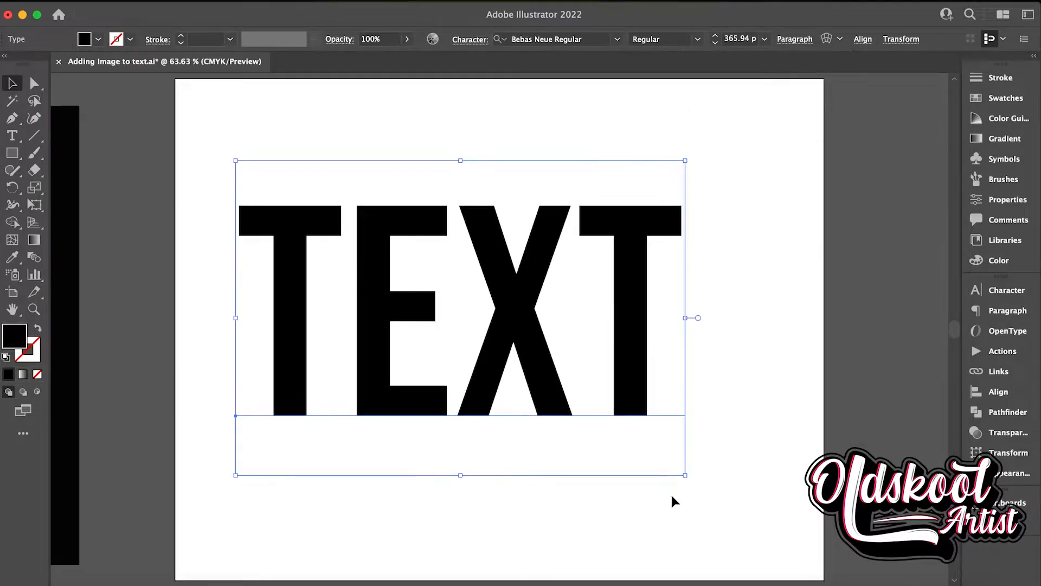
left_click_drag(685, 475, 792, 542)
mouse_move(611, 409)
left_mouse_down()
mouse_move(596, 407)
mouse_move(602, 391)
left_mouse_up()
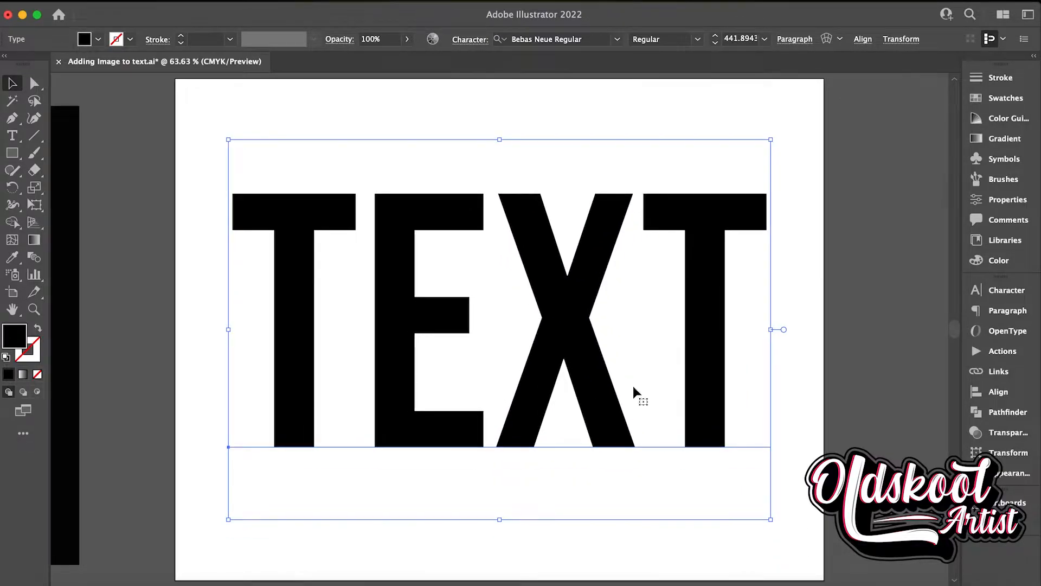
- Convert the live text to outlines
left_click(863, 392)
left_click(604, 354)
right_click(604, 353)
left_click(612, 356)
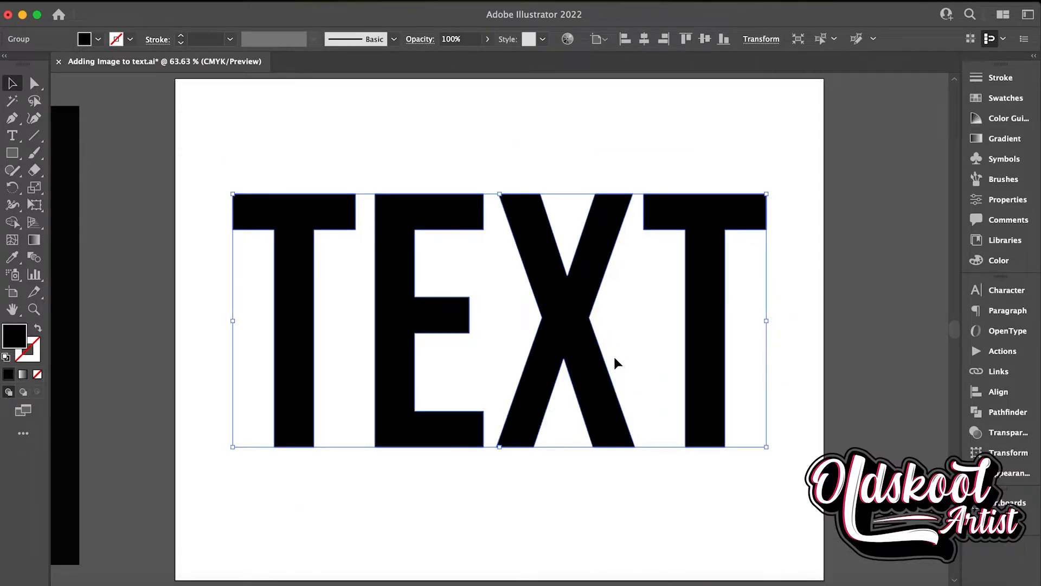
right_click(584, 352)
left_click(638, 441)
left_click(473, 282)
left_click(215, 1)
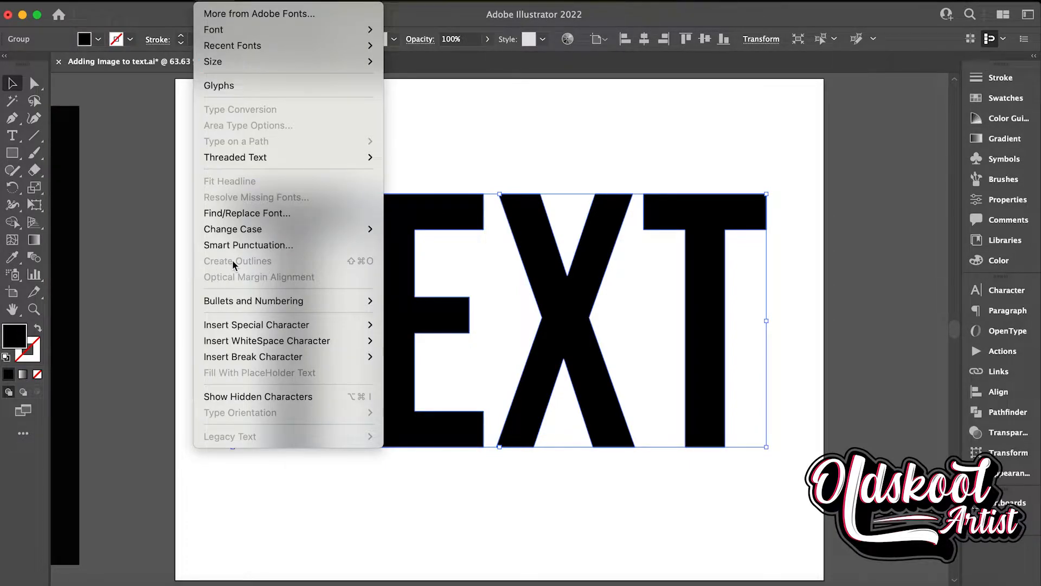
left_click(545, 506)
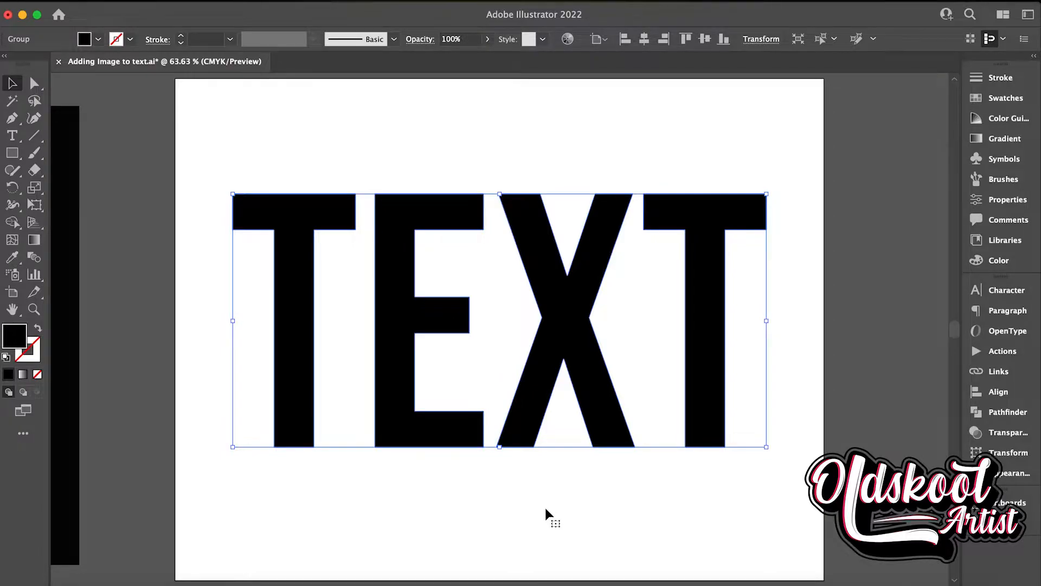
- Move the Post-01.jpg image from beside the artboard to behind the outlined text
key("super+minus")
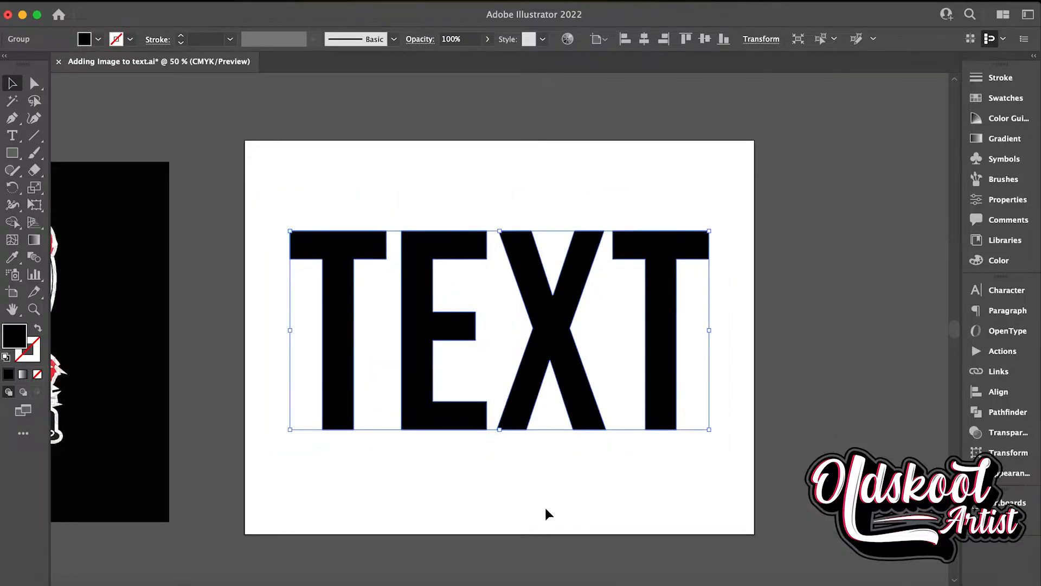
left_click(546, 510)
left_click(86, 402)
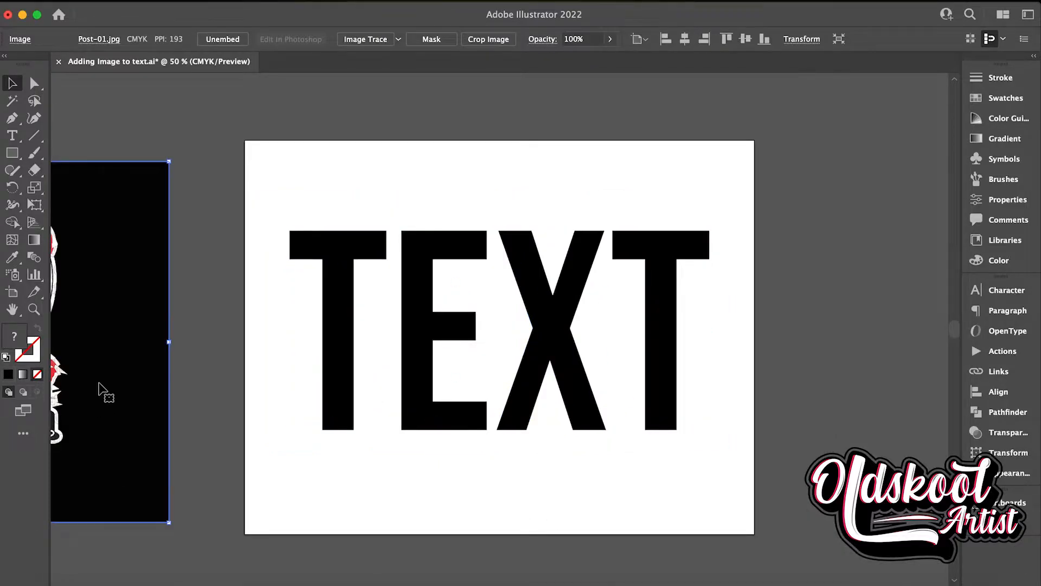
left_click_drag(313, 405, 530, 340)
- Fill the outlined text group with magenta so it stands out against the image
left_click(666, 255)
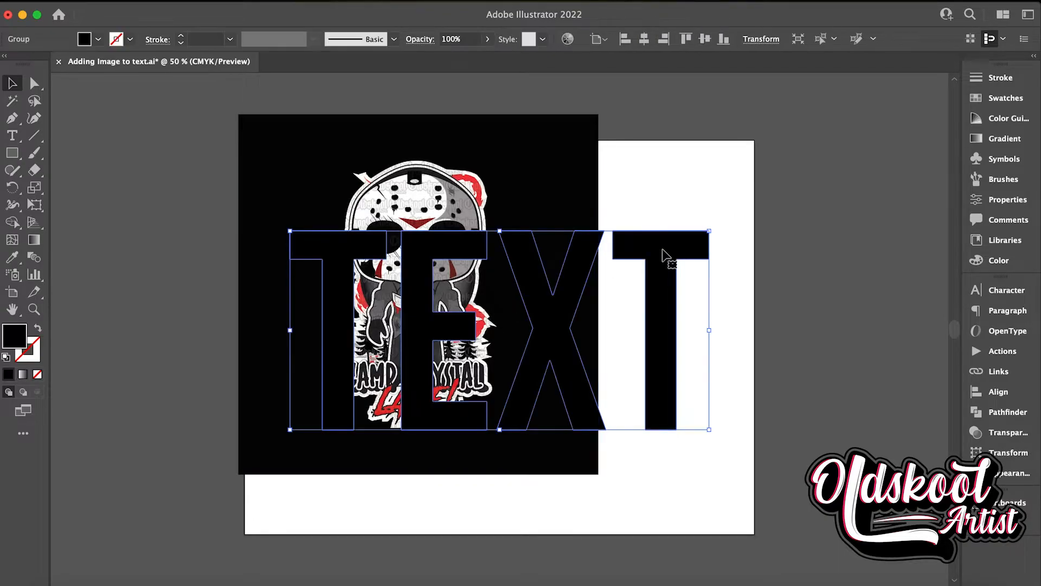
left_click(98, 39)
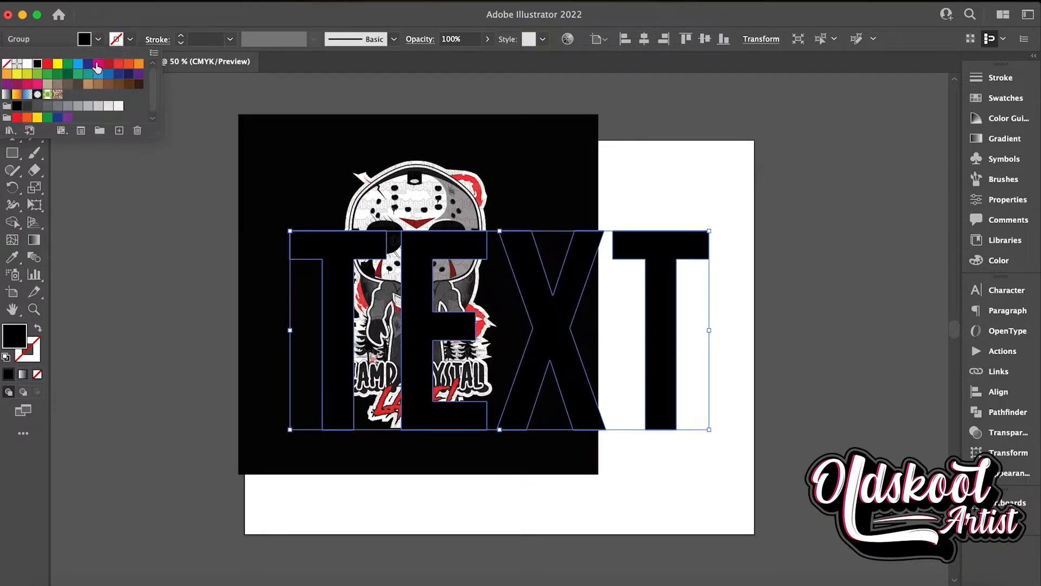
left_click(98, 64)
left_click(147, 288)
left_click(162, 268)
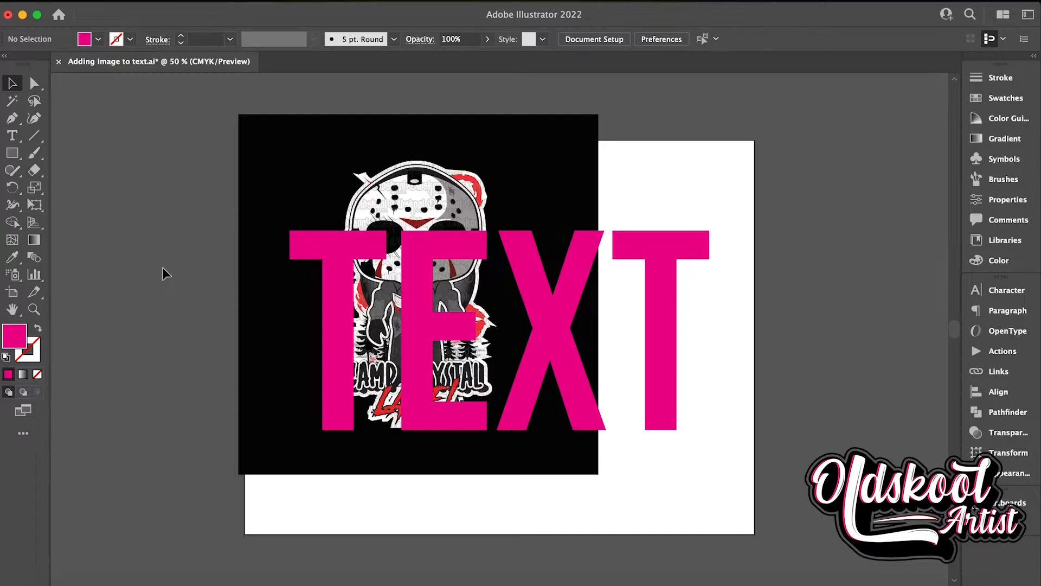
- Enlarge the image proportionally to about 15.15 in square and position it so the masked face lies behind all four letters
left_click(390, 185)
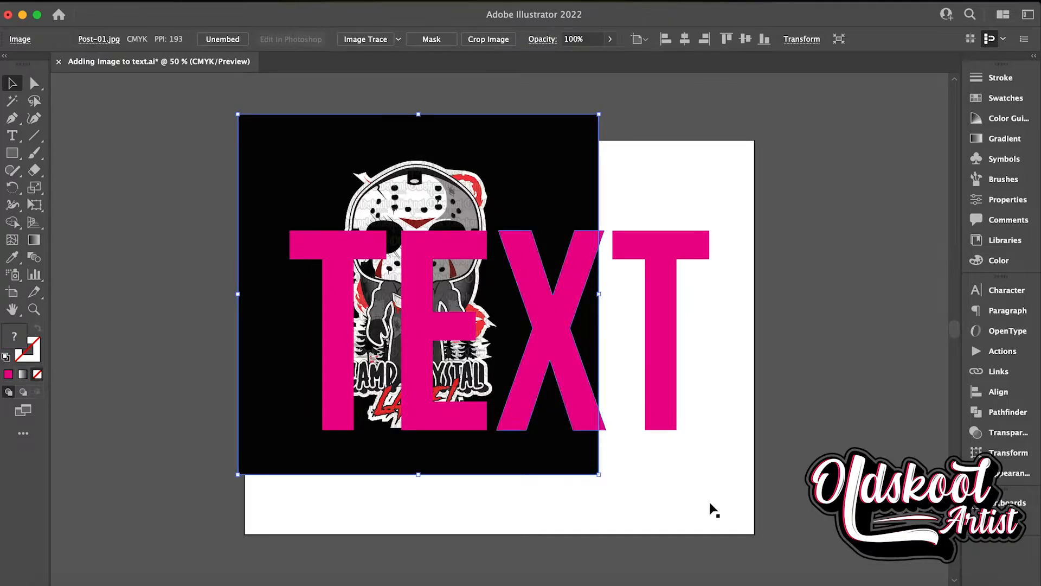
left_click_drag(599, 474, 723, 554)
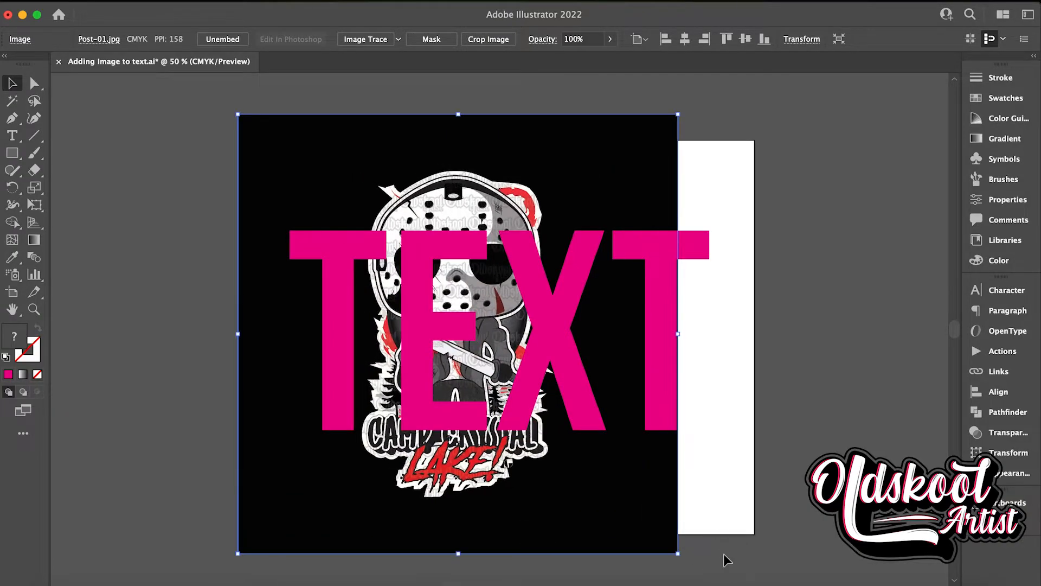
key("super+minus")
left_click_drag(653, 483, 808, 557)
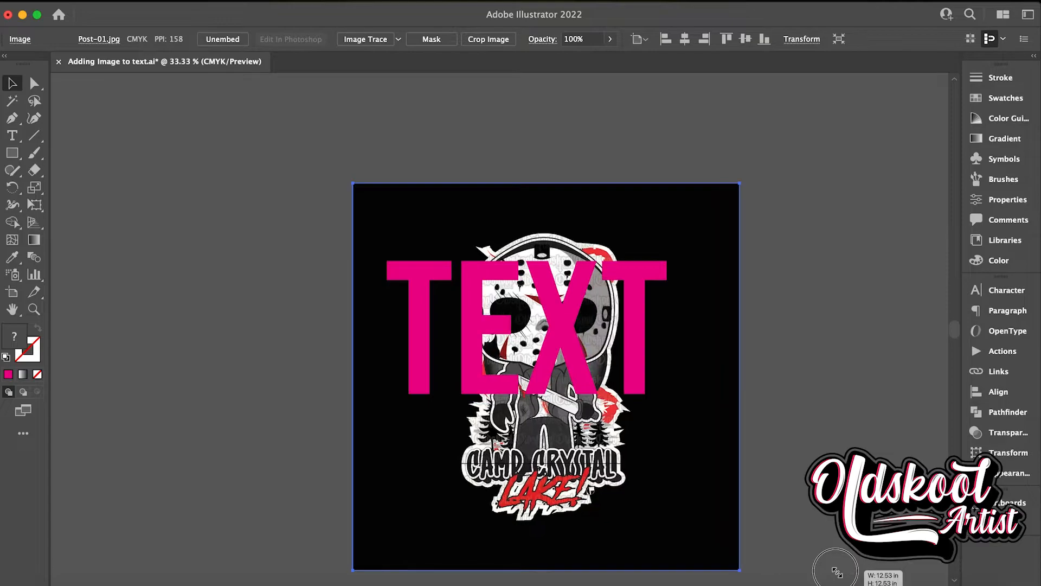
left_click_drag(739, 182, 821, 102)
left_click_drag(602, 258, 561, 290)
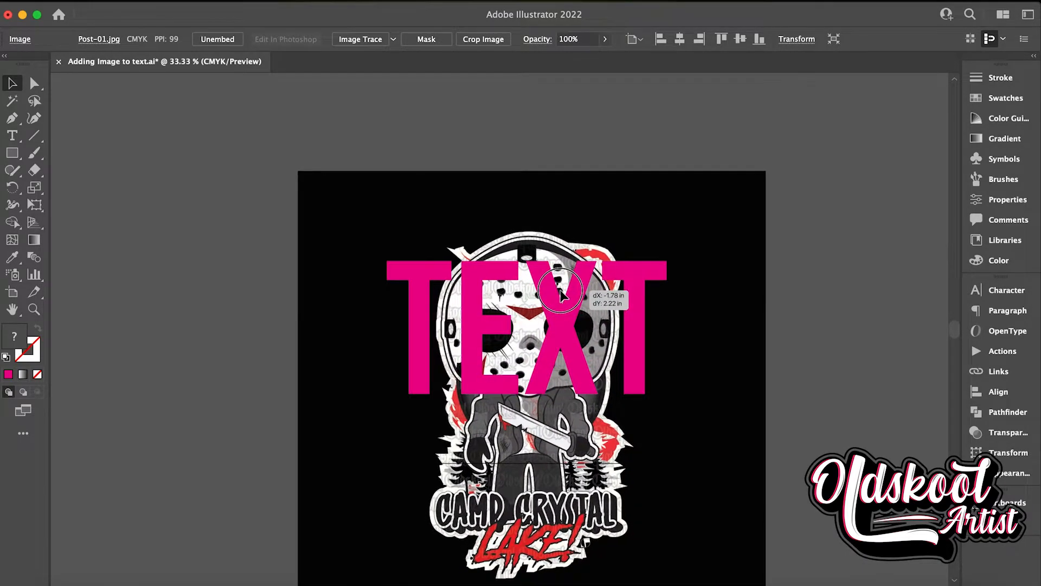
- Copy the image and paste it in front, directly over the original and still behind the letters
left_click(790, 321)
left_click(714, 327)
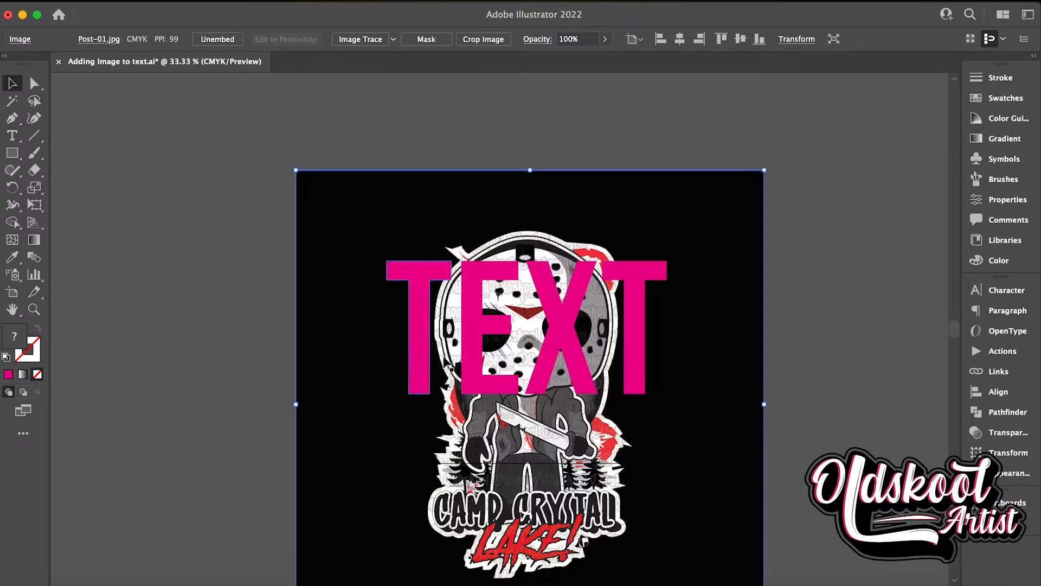
left_click(698, 402)
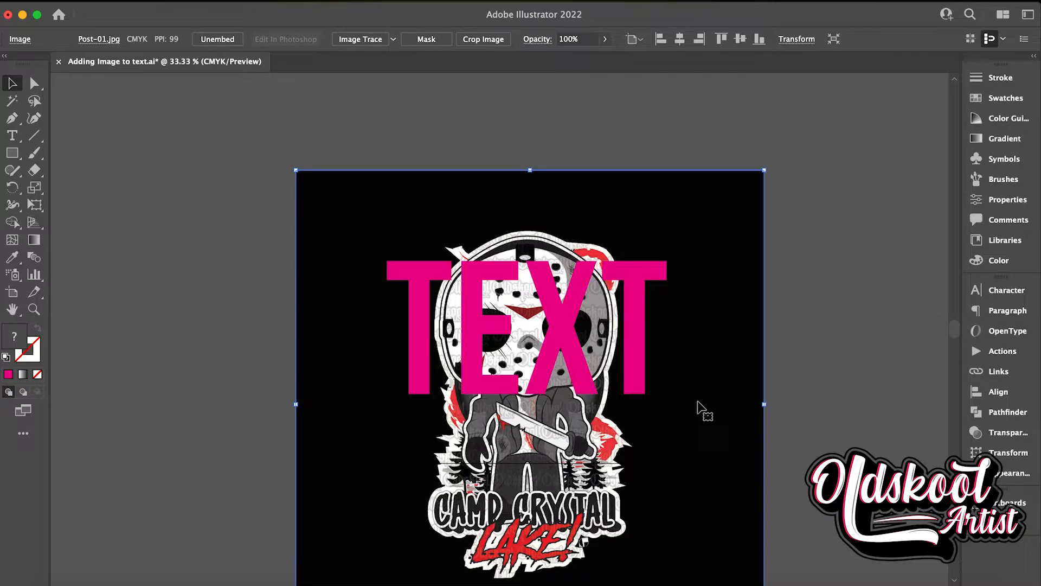
left_click(158, 3)
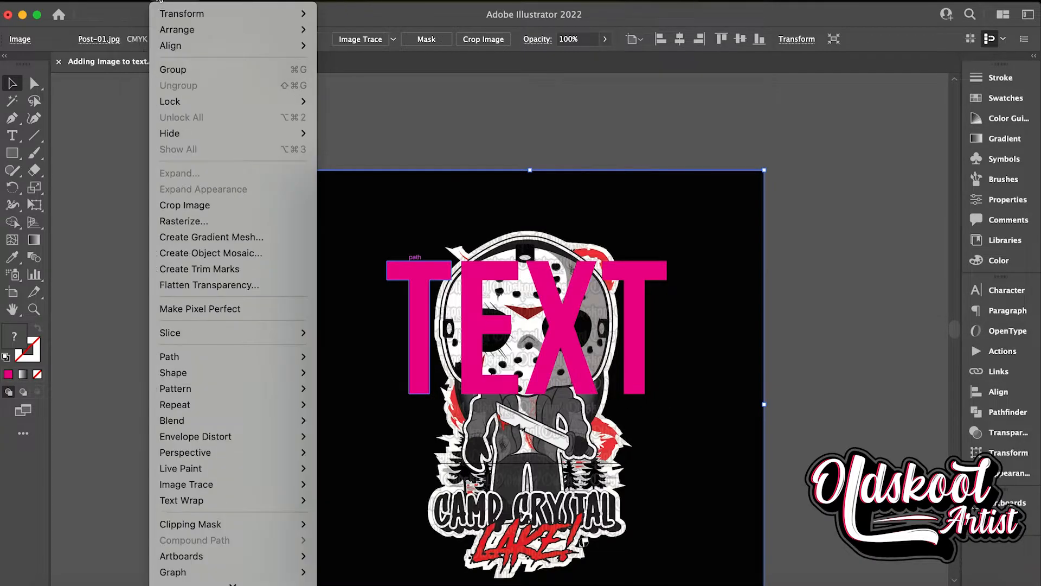
mouse_move(131, 2)
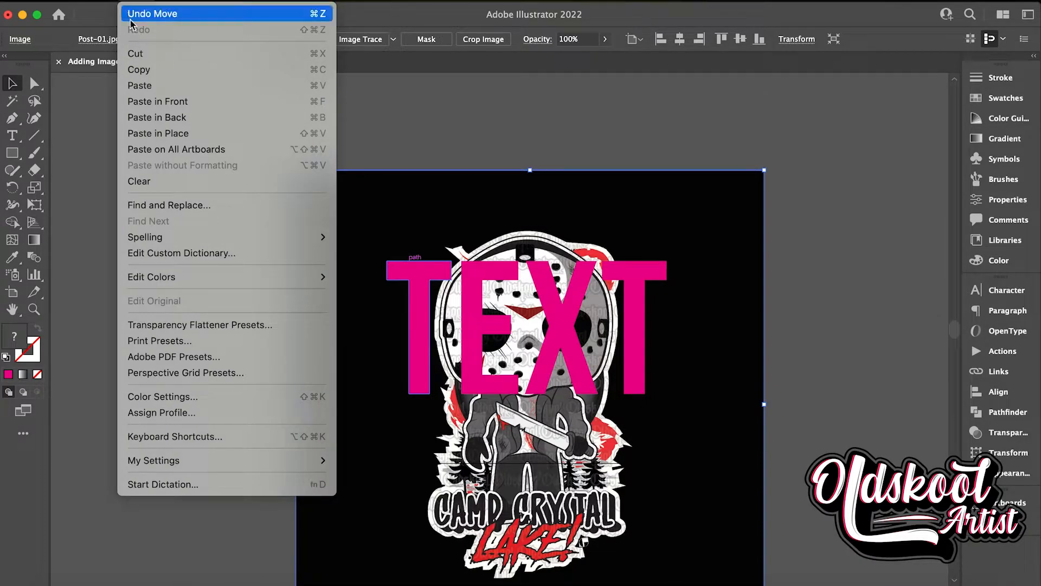
left_click(469, 112)
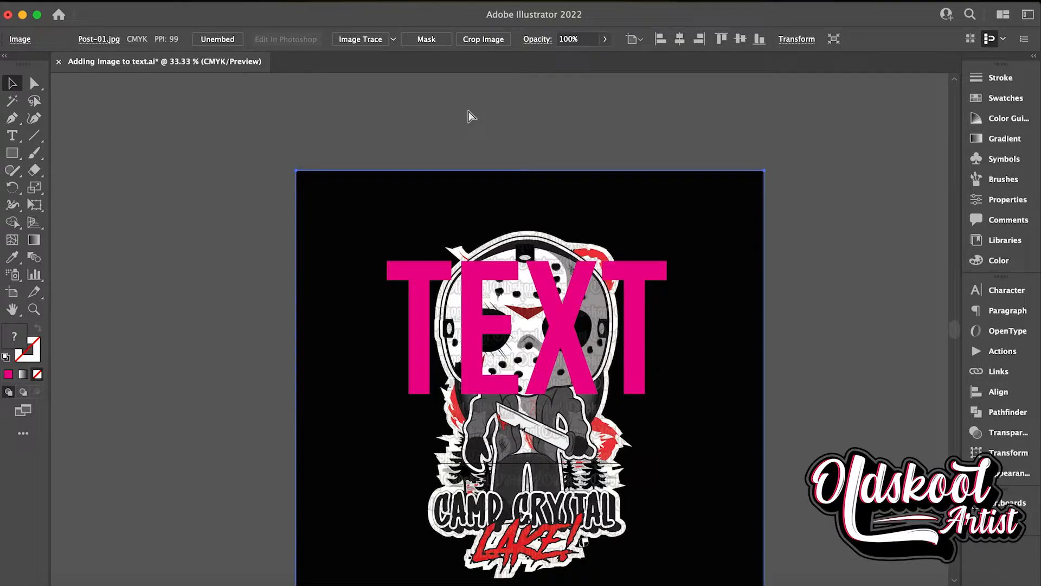
left_click(508, 137)
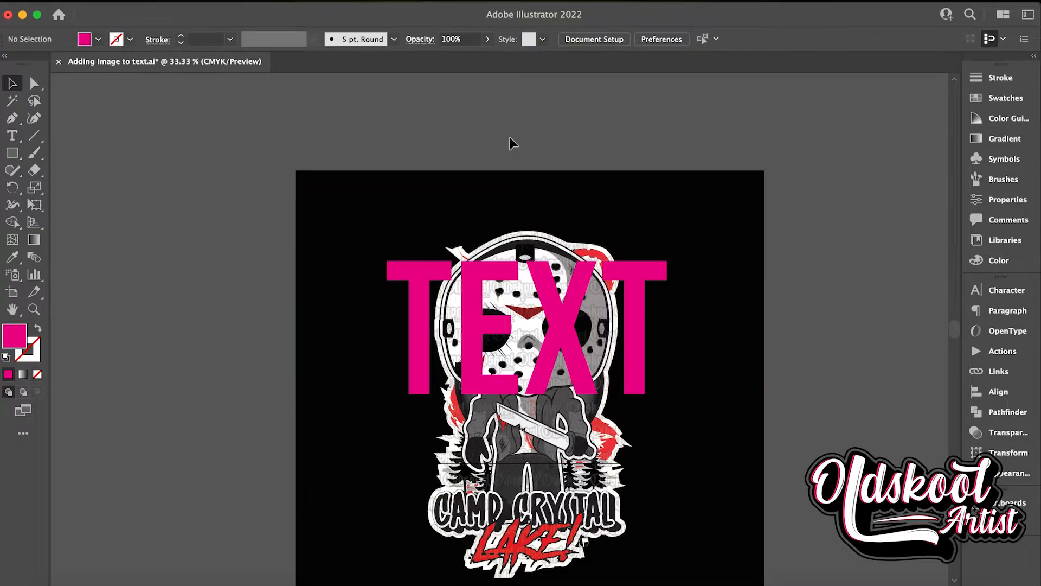
- Ungroup the outlined text into separate letters and clear the selection
left_click(494, 276)
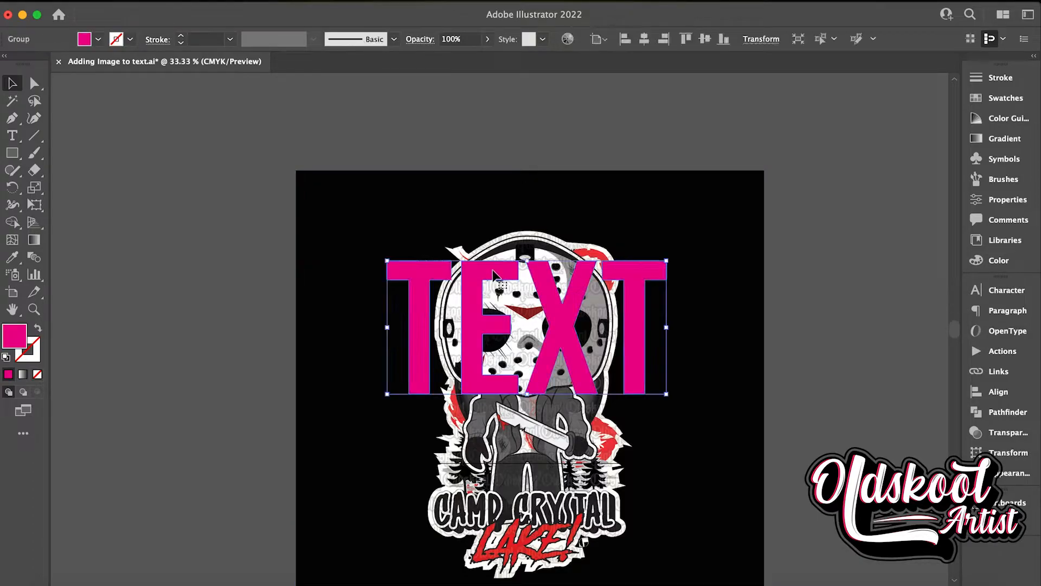
right_click(494, 275)
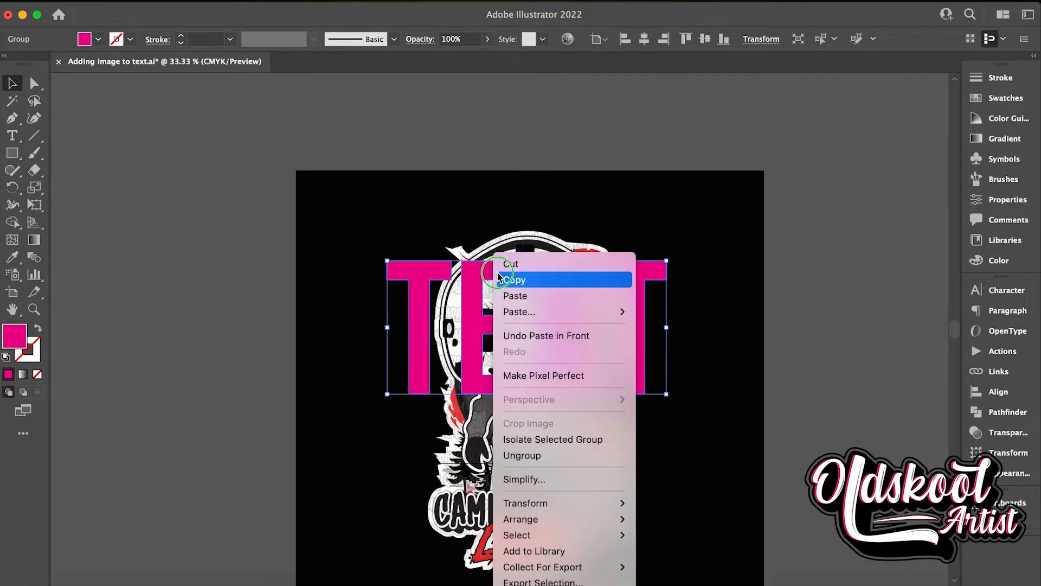
left_click(564, 456)
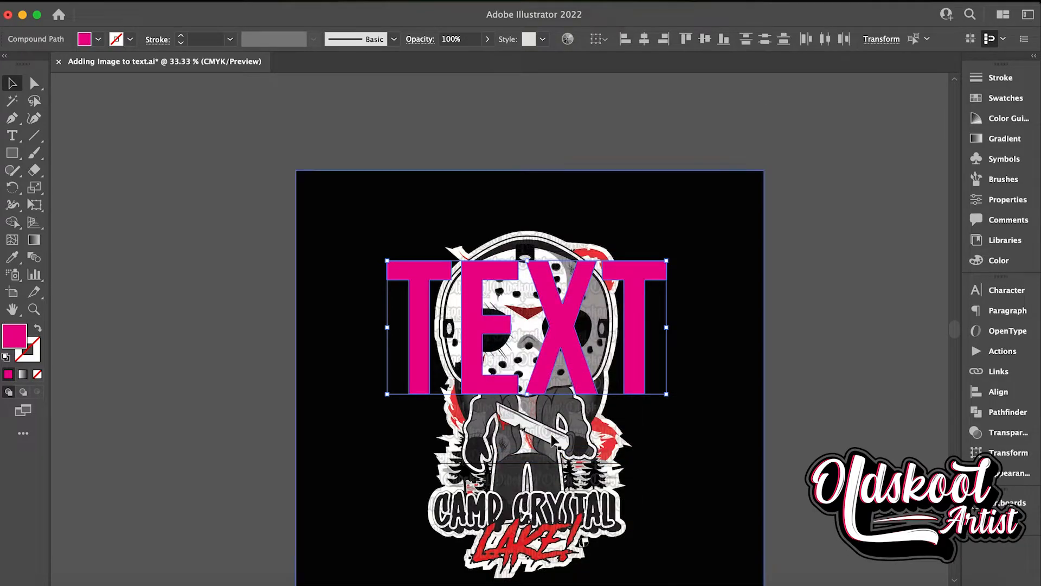
right_click(473, 373)
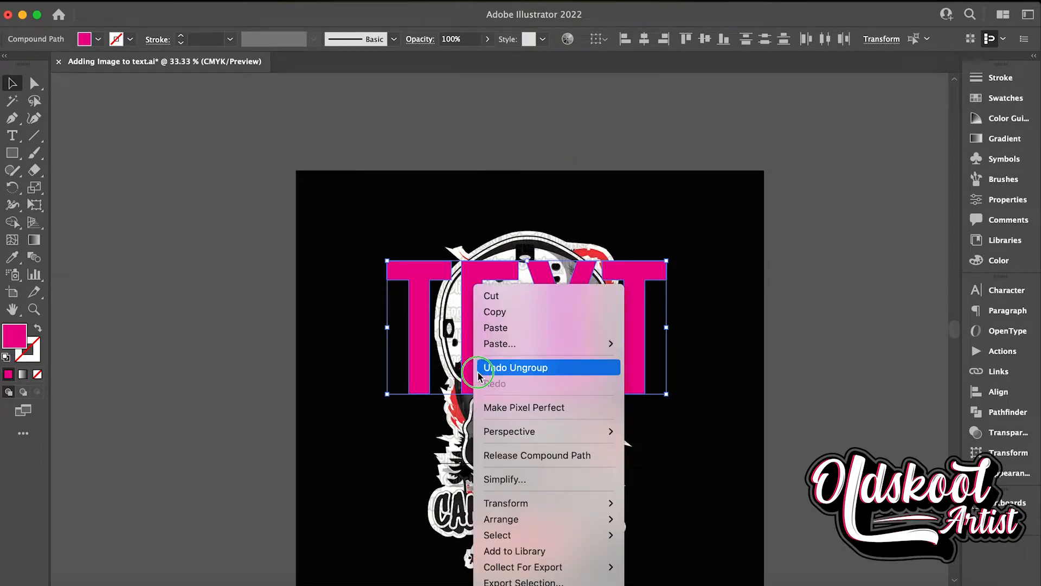
left_click(350, 425)
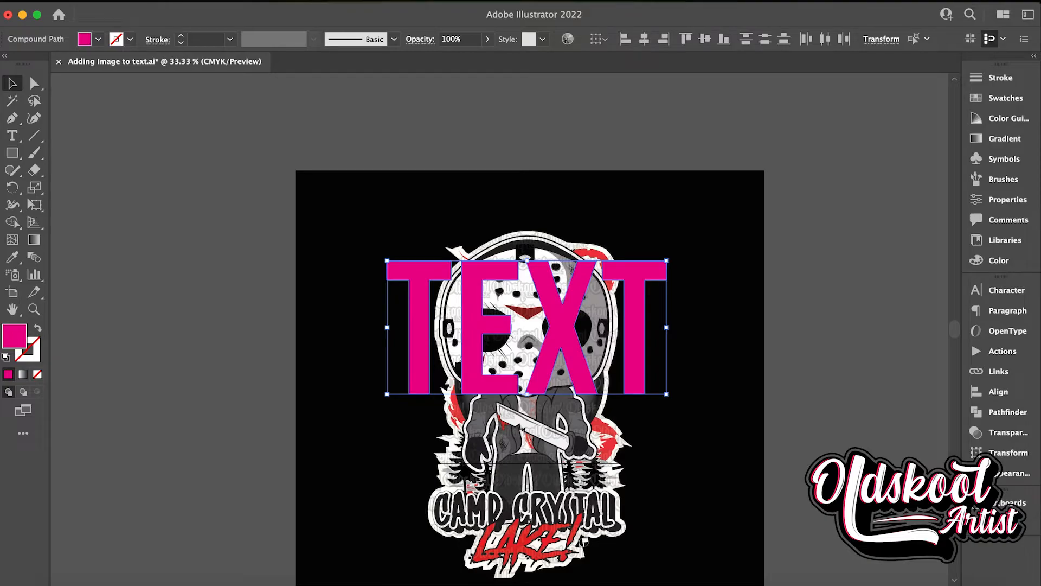
left_click(161, 1)
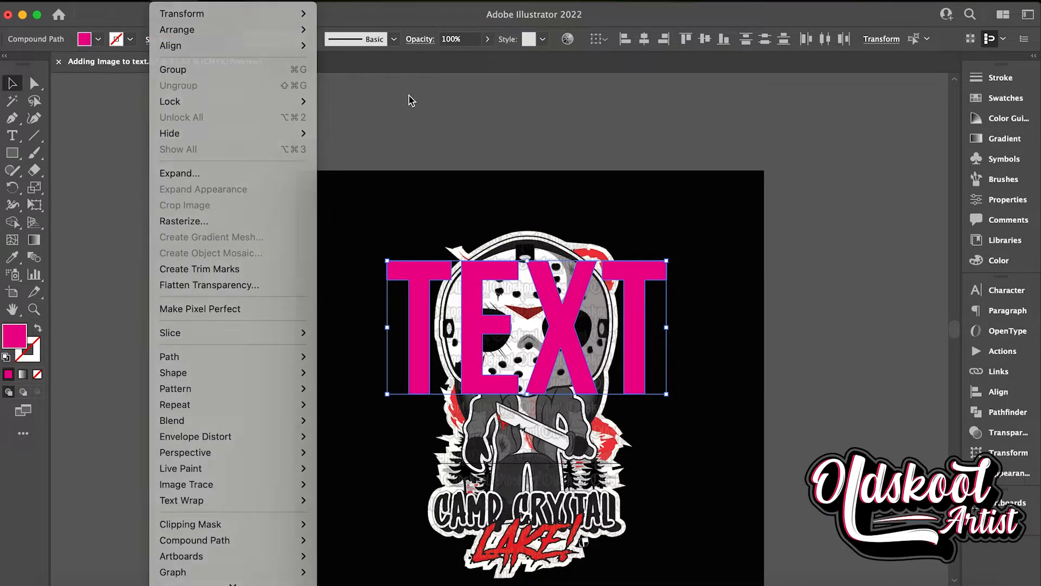
left_click(409, 98)
left_click(469, 106)
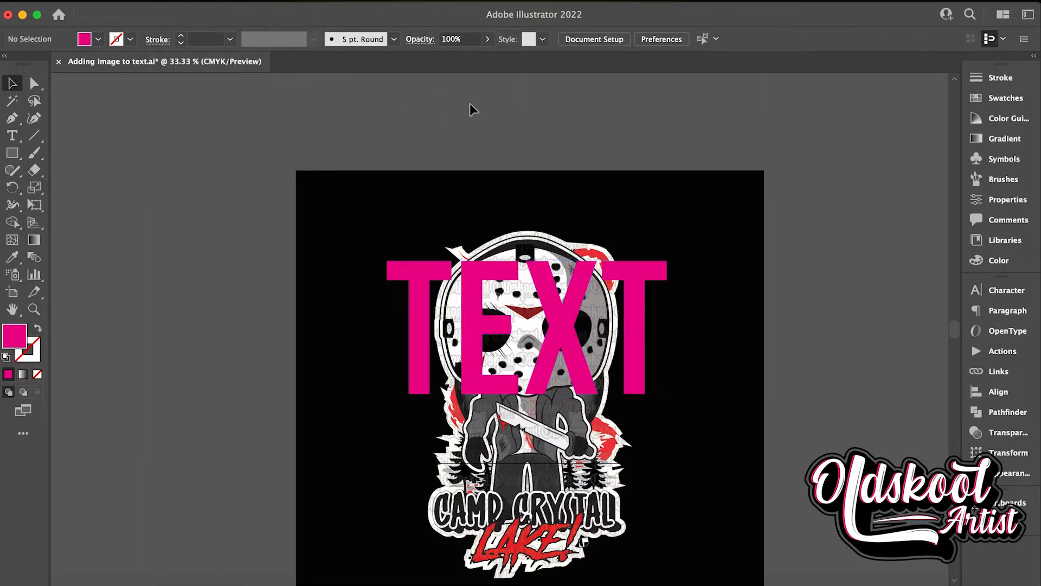
- Make a clipping mask from the first letter T and the topmost image copy
left_click(423, 282)
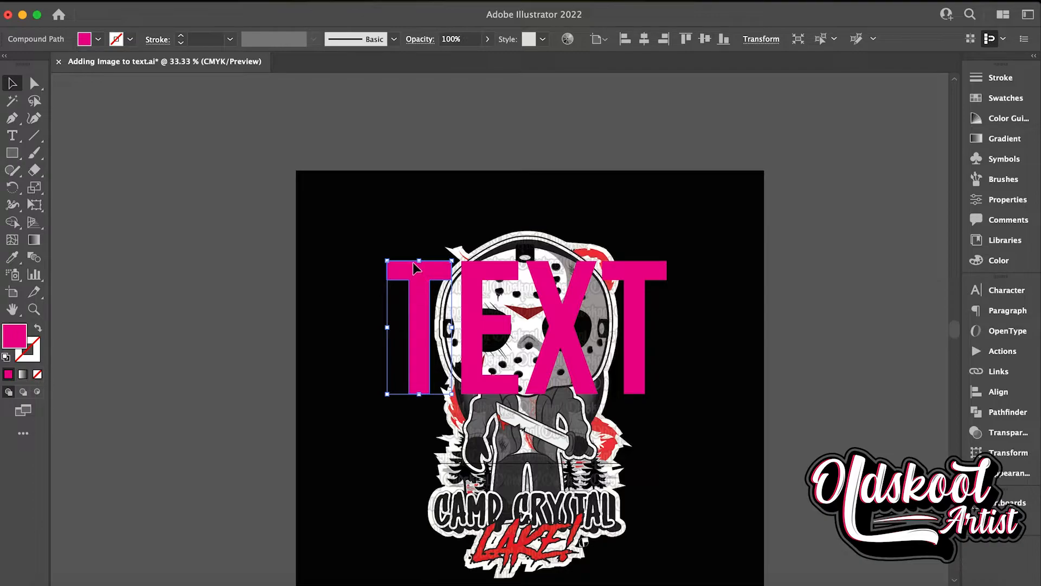
left_click(402, 237, "shift")
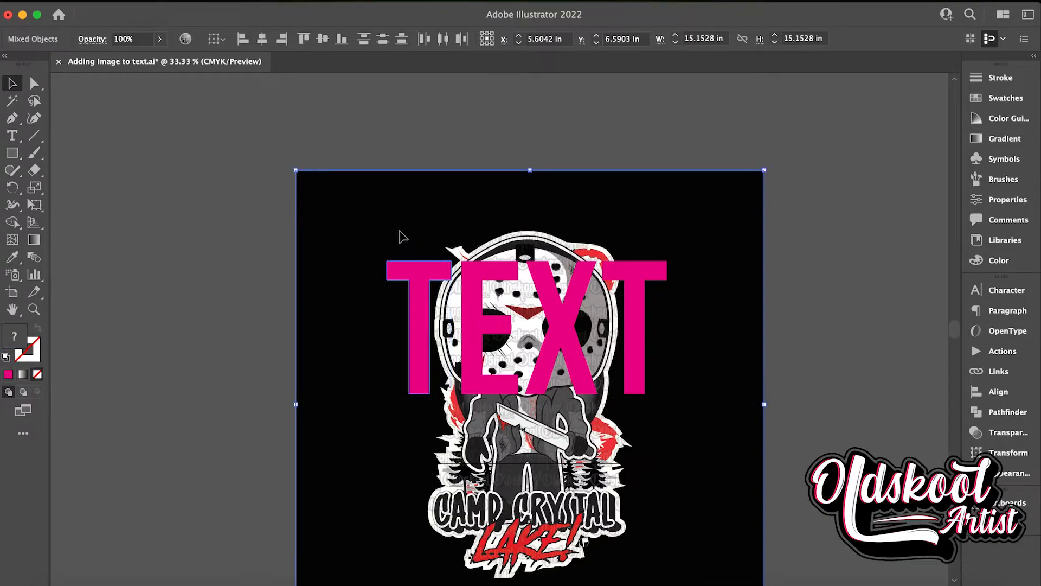
right_click(424, 324)
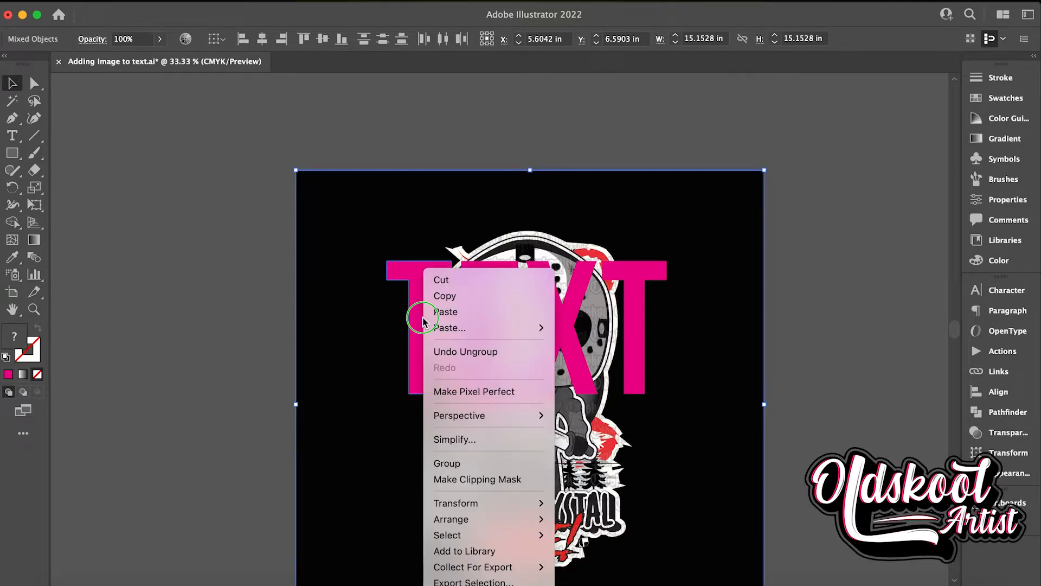
left_click(386, 277)
left_click(174, 6)
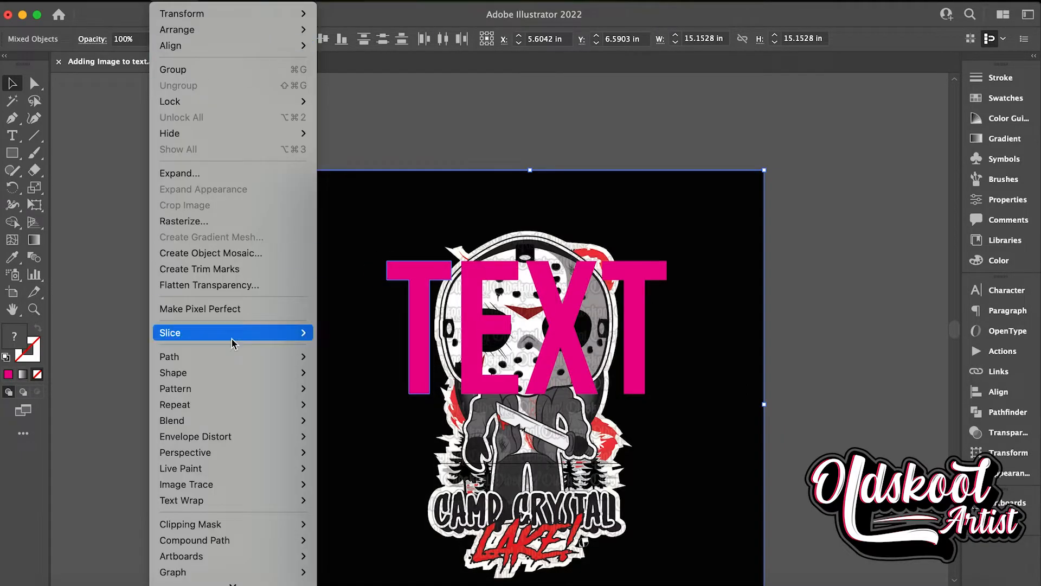
mouse_move(237, 529)
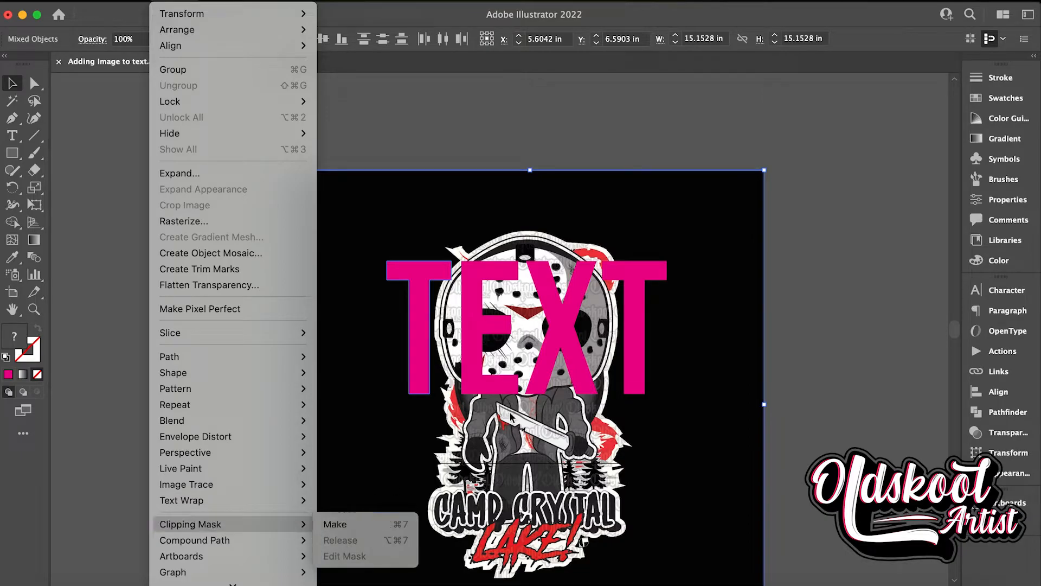
left_click(419, 351)
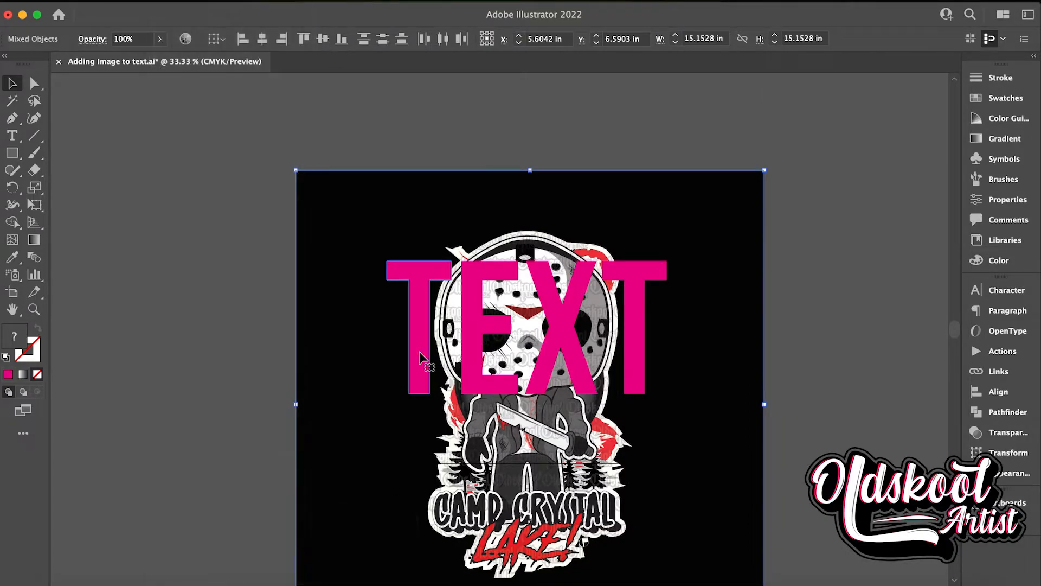
right_click(418, 351)
left_click(491, 480)
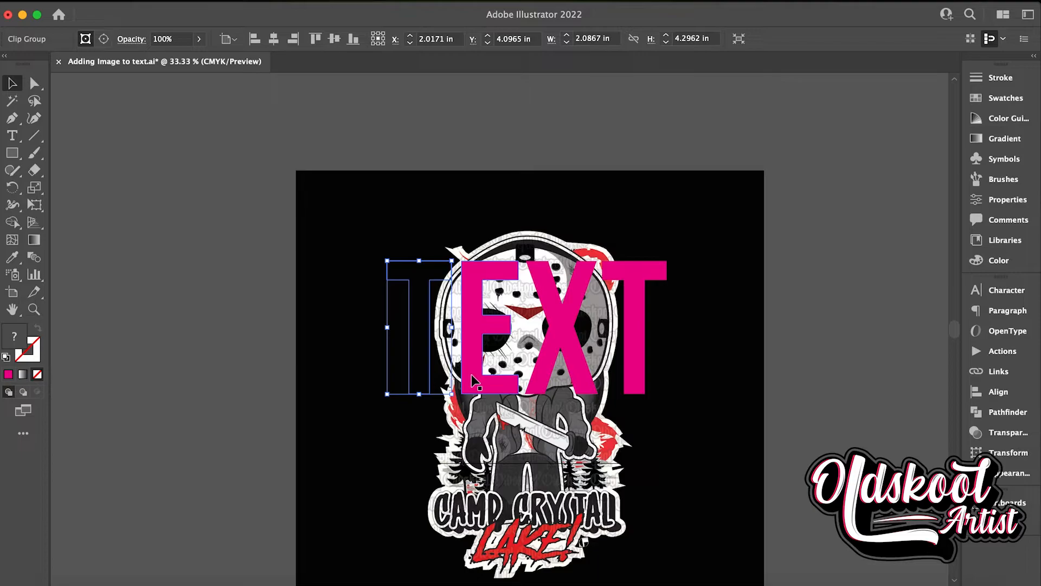
- Make a clipping mask from the letter E and the next image copy behind it
left_click(472, 375)
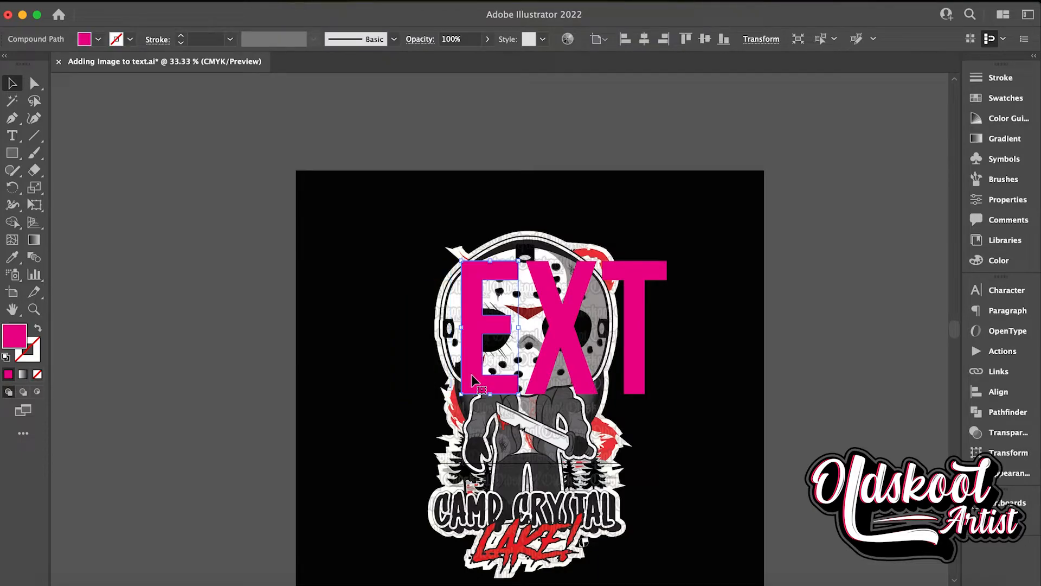
left_click(487, 424, "shift")
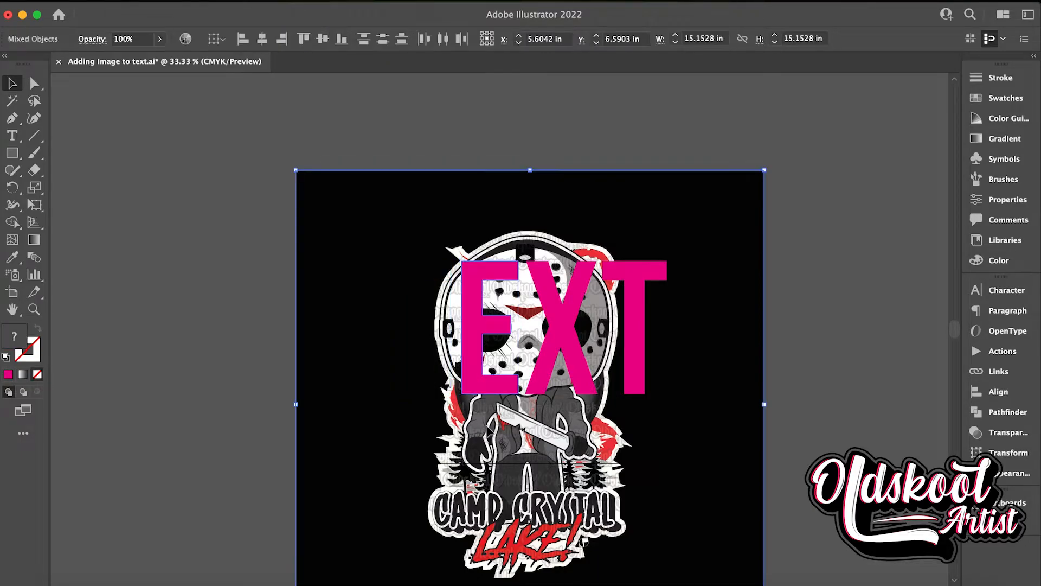
right_click(489, 431)
left_click(511, 477)
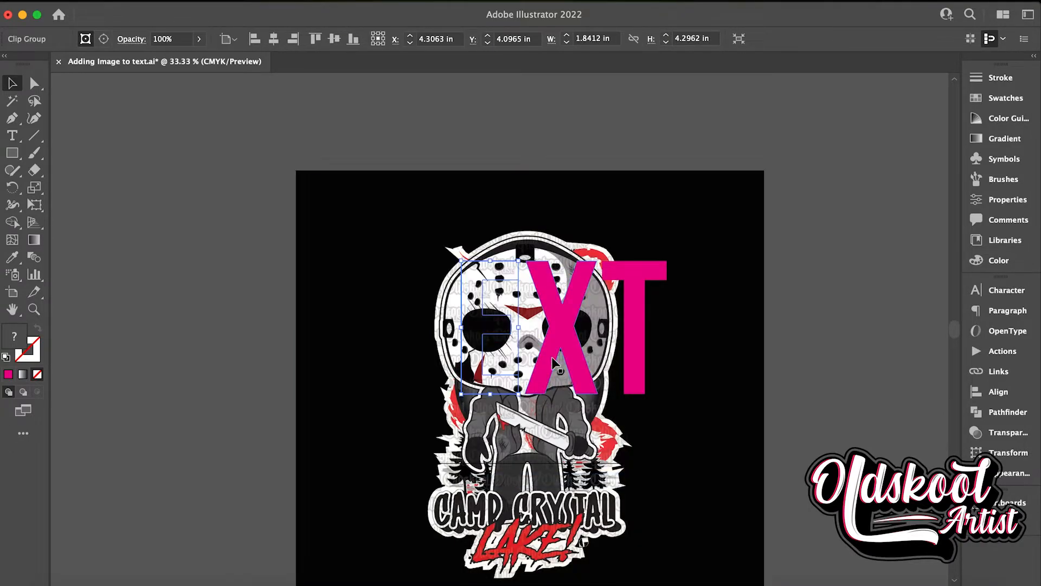
- Make a clipping mask from the letter X and the next image copy behind it
left_click(569, 339)
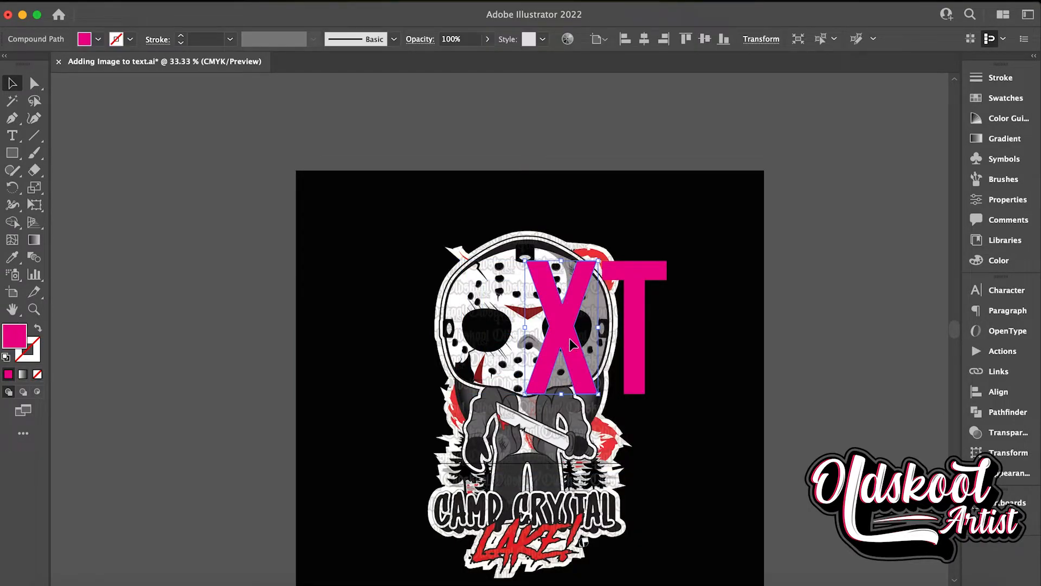
left_click(590, 471, "shift")
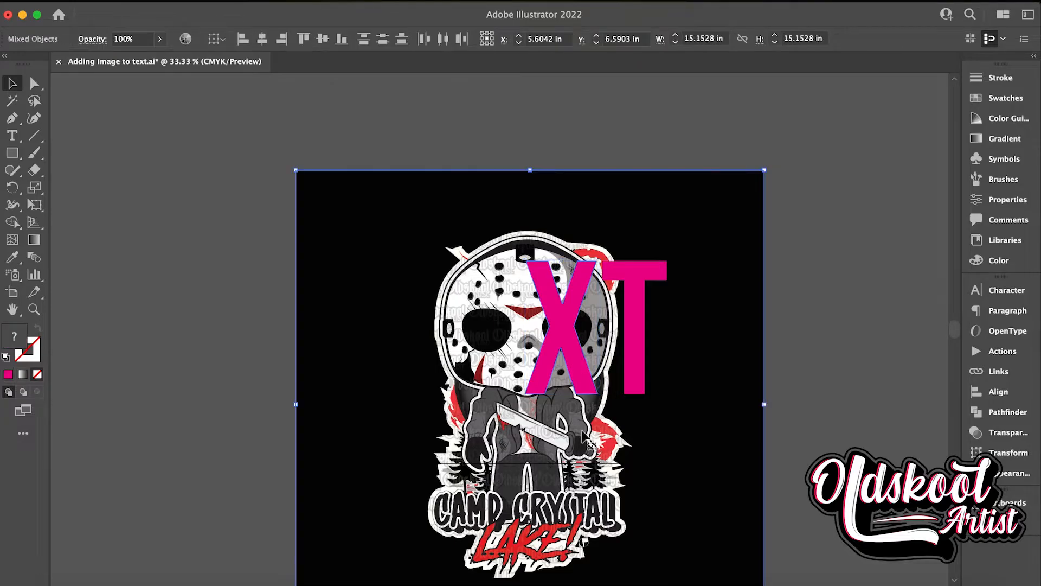
right_click(579, 383)
left_click(618, 480)
- Make a clipping mask from the last letter T and the remaining image, and clear the selection
left_click(629, 369)
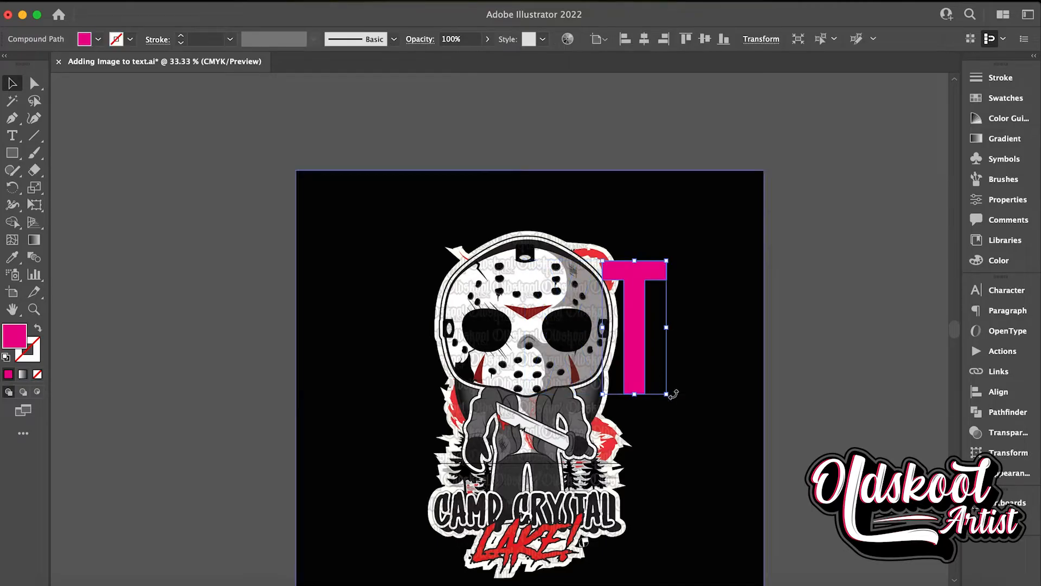
left_click(677, 411, "shift")
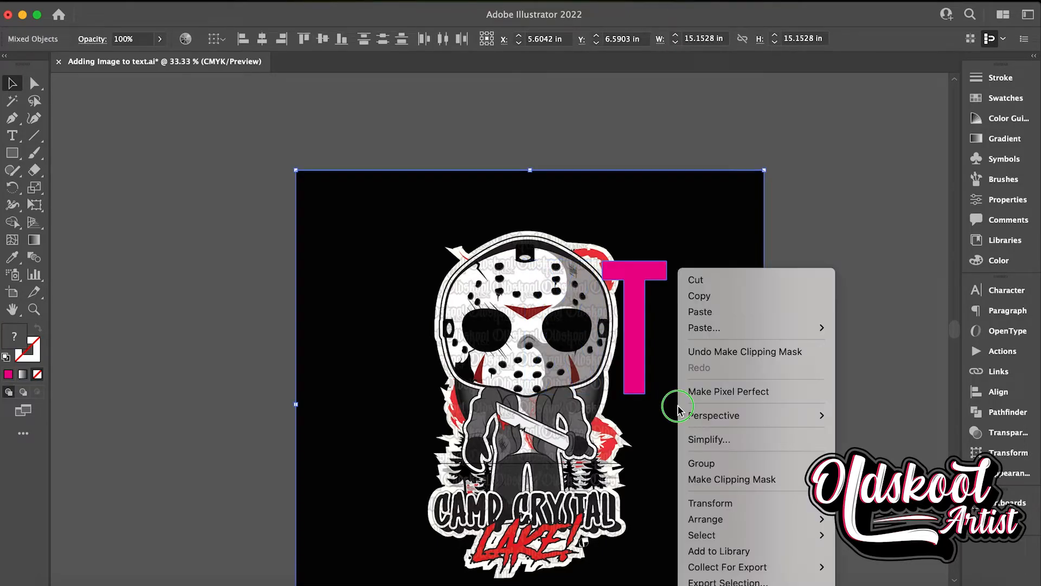
left_click(721, 478)
left_click(763, 407)
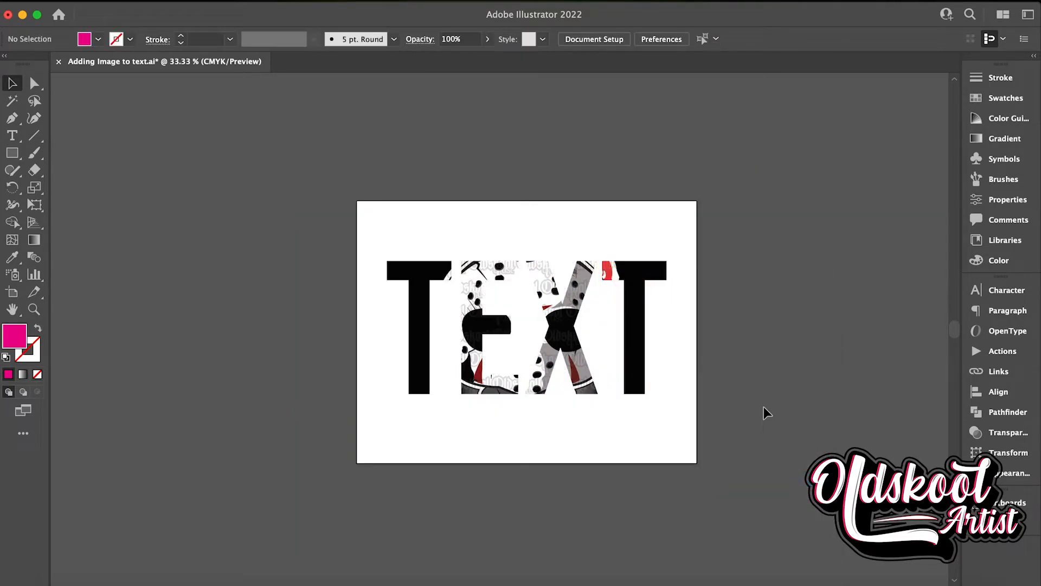
- Apply a red stroke to all four image-filled letters
key("super+equal")
key("super+equal")
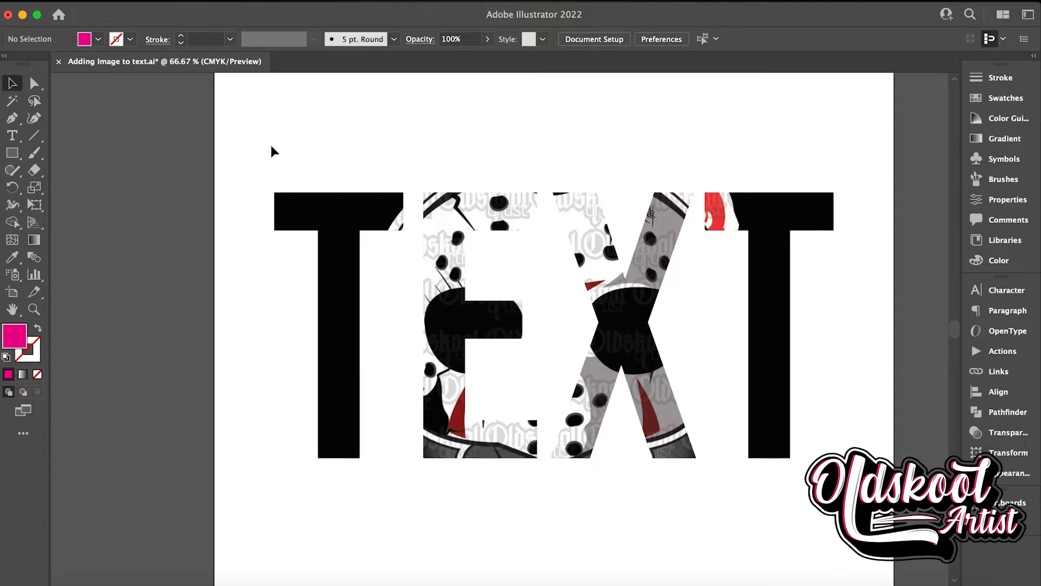
left_click_drag(258, 150, 863, 483)
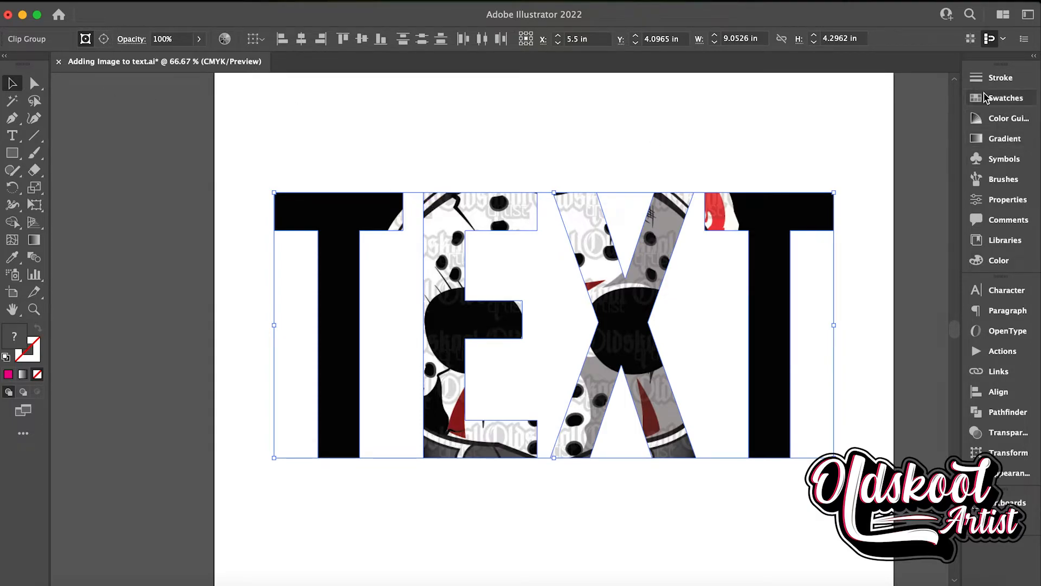
left_click(1004, 98)
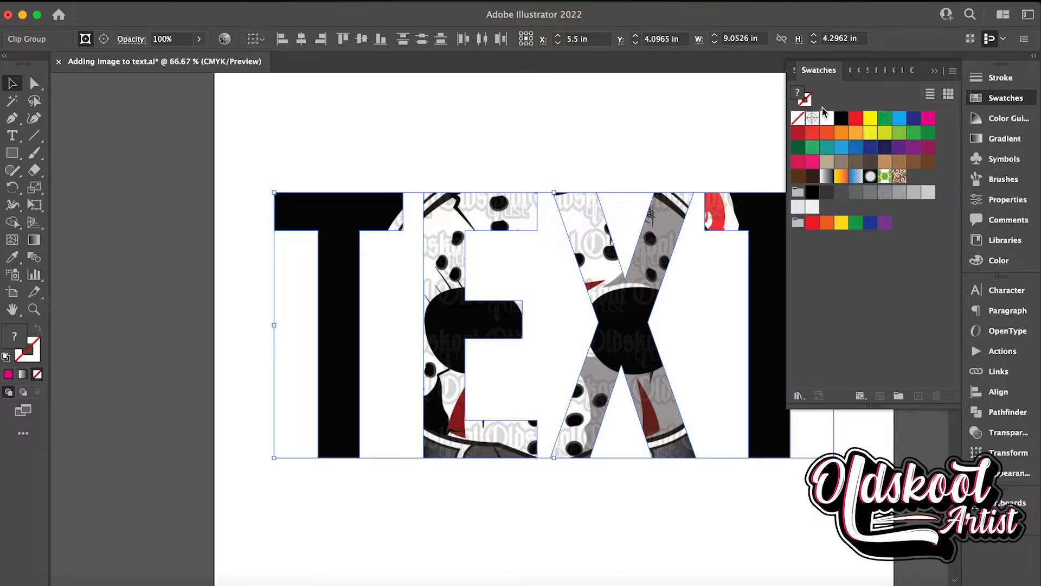
left_click(807, 102)
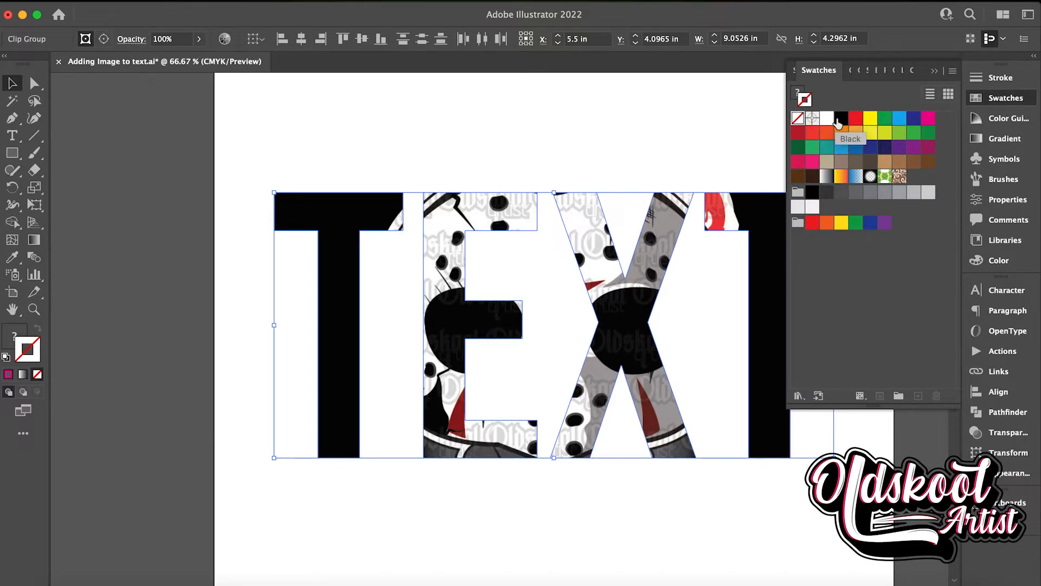
left_click(928, 120)
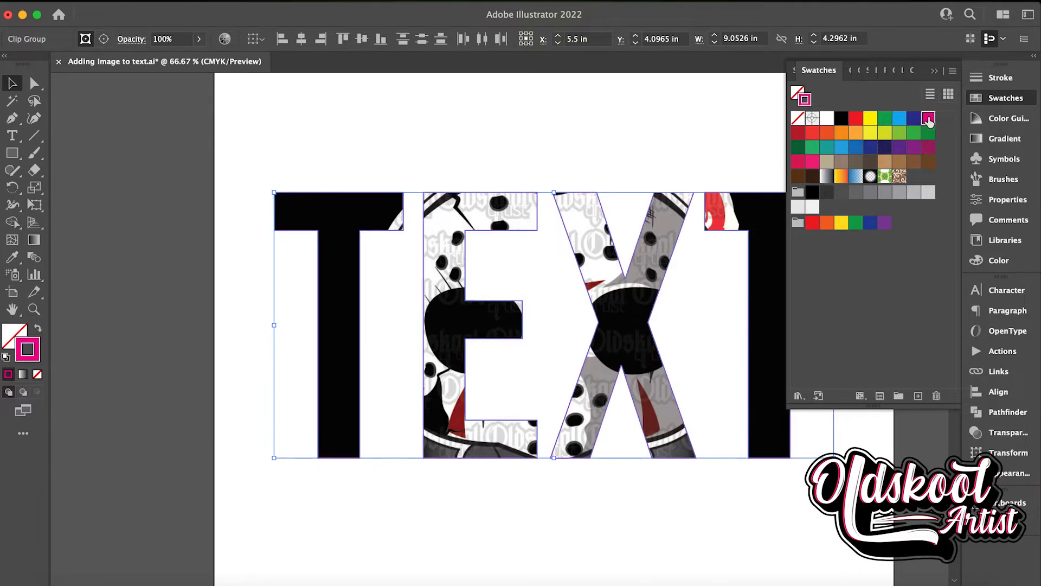
left_click(855, 119)
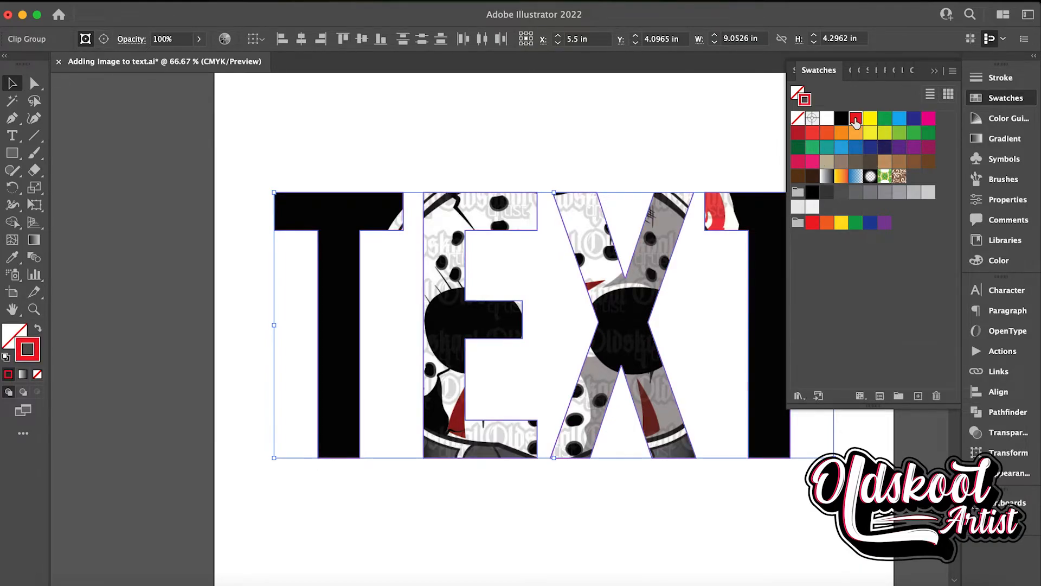
- Set the stroke weight of the four letters to 3 pt and clear the selection
left_click(994, 79)
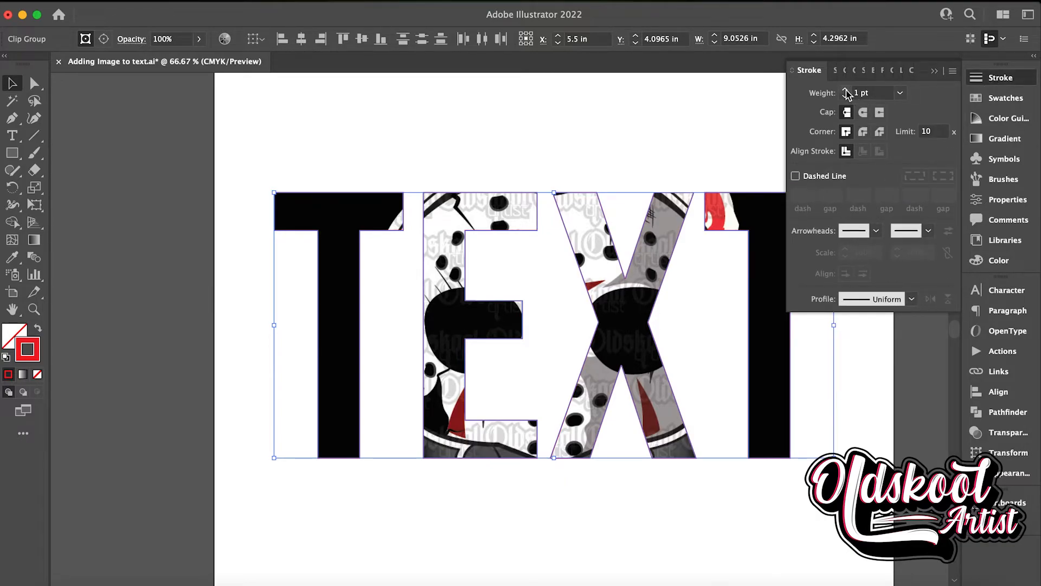
left_click(847, 90)
left_click(846, 90)
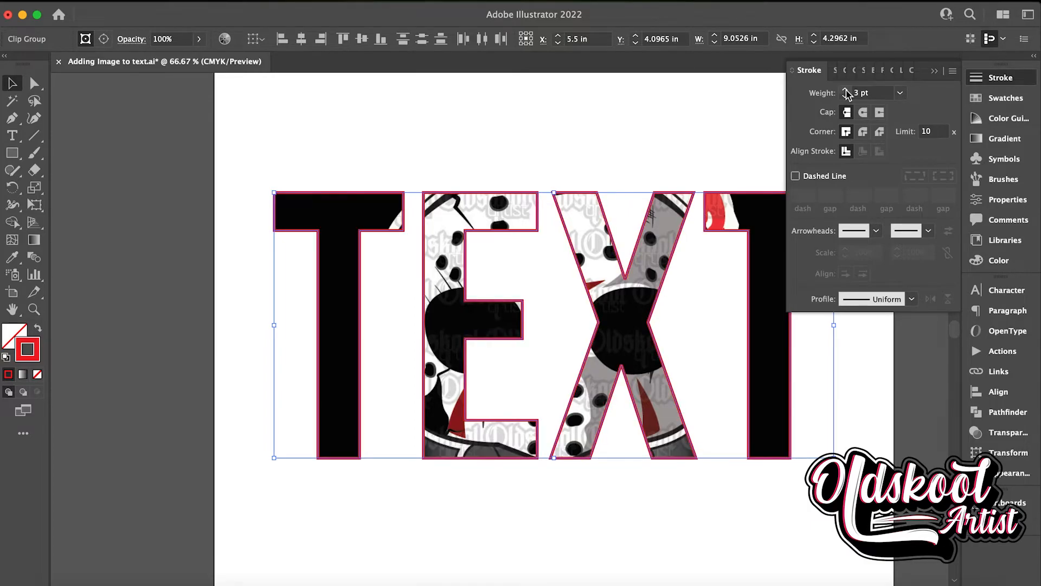
left_click(935, 70)
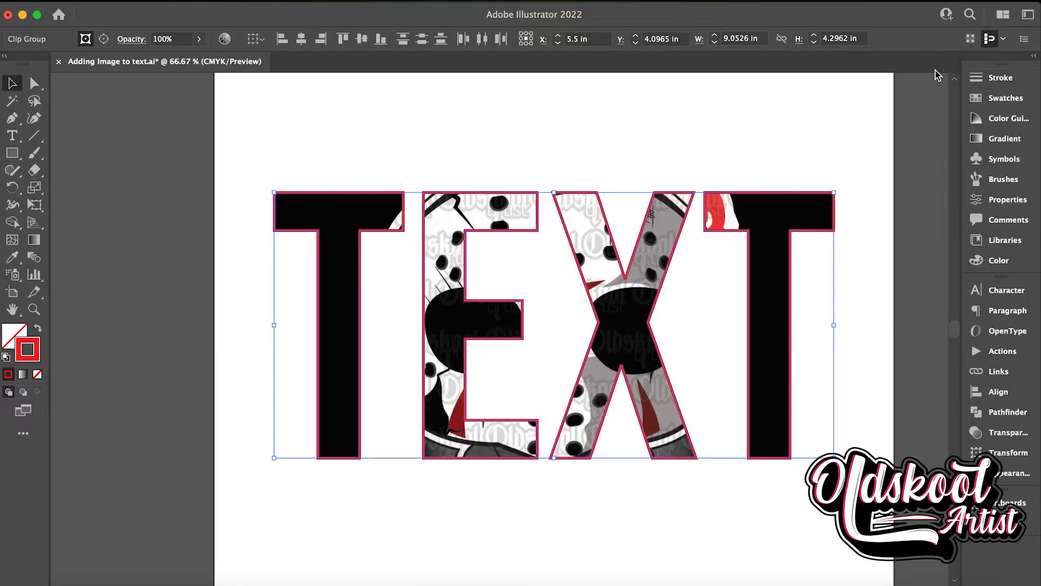
left_click(743, 136)
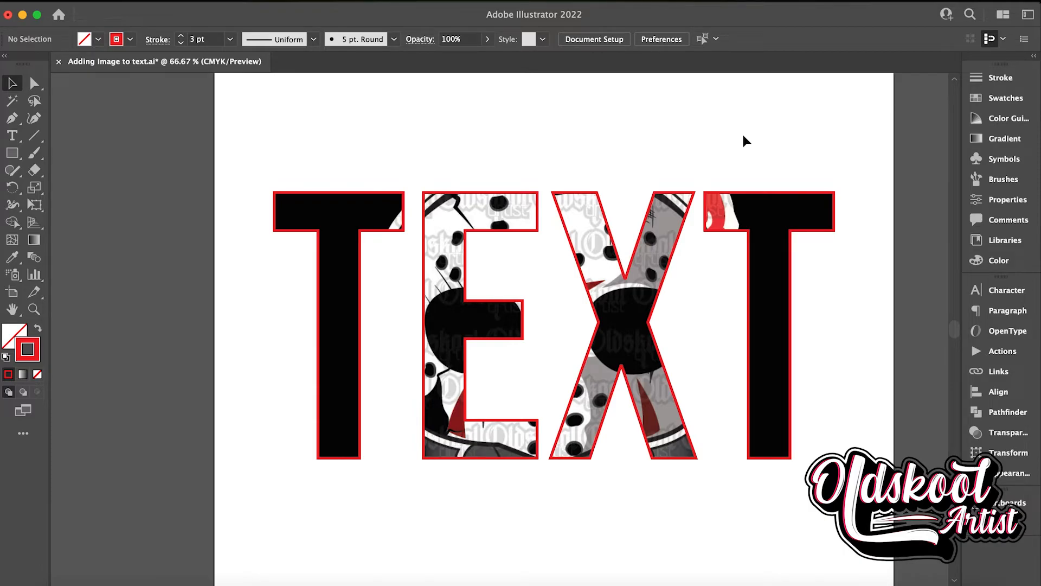
- Release the clipping mask of the first letter T and clear the selection
left_click(348, 219)
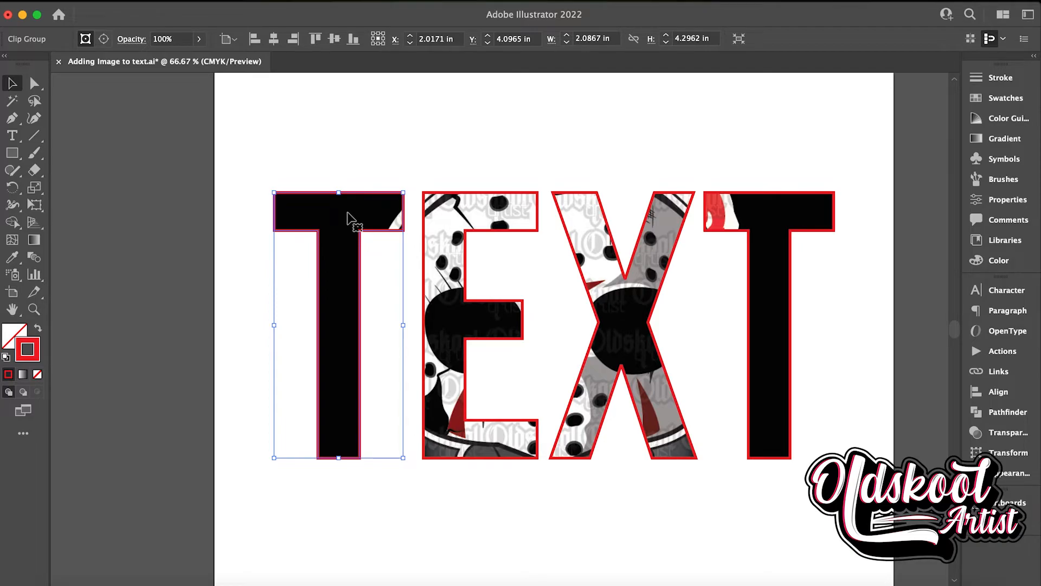
right_click(348, 219)
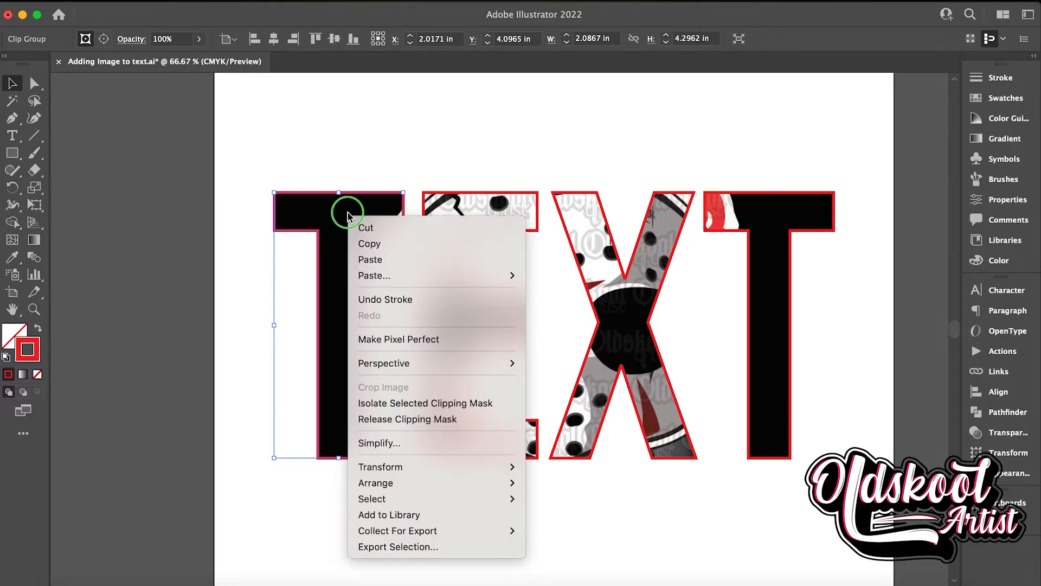
left_click(432, 422)
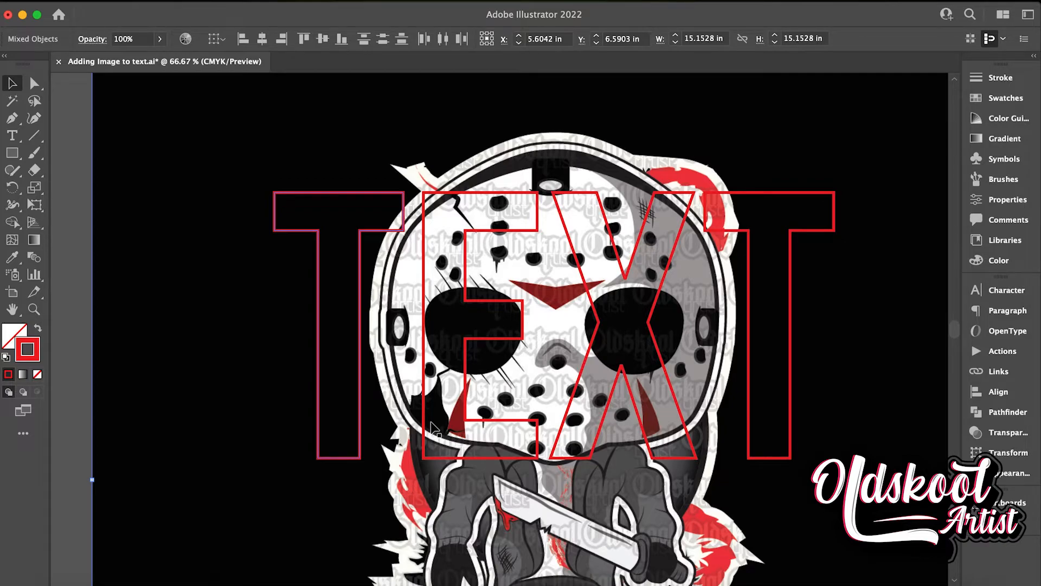
key("super+minus")
key("super+minus")
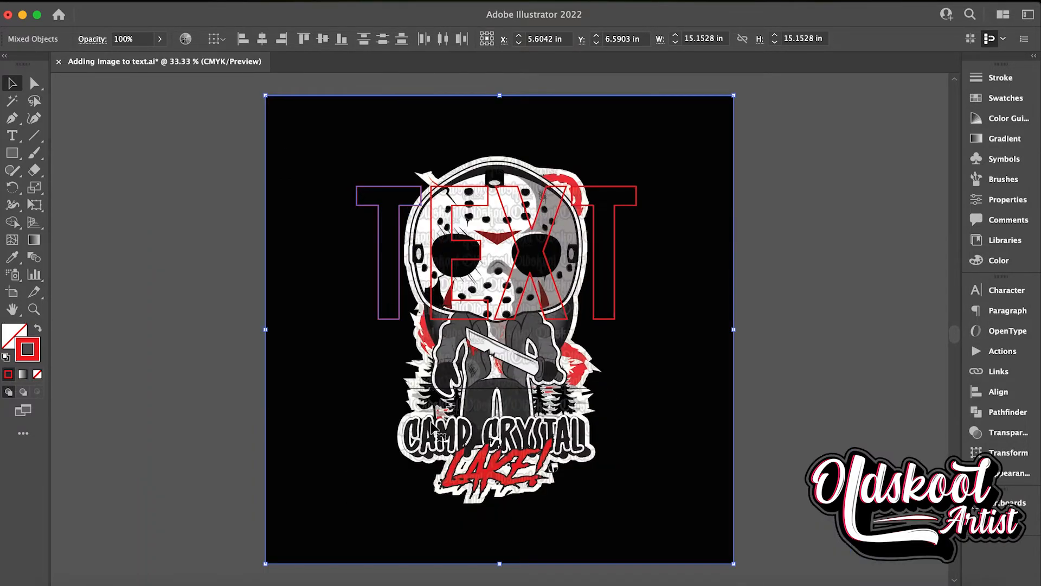
left_click(152, 291)
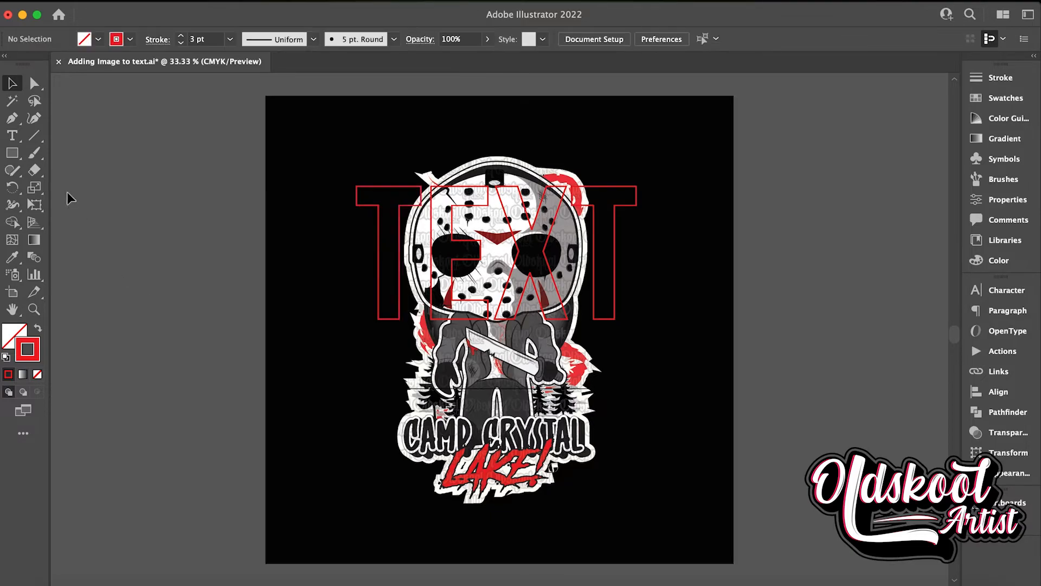
- Draw a circle about 7.5 in across around the masked face with the Ellipse tool
left_click_drag(14, 154, 70, 187)
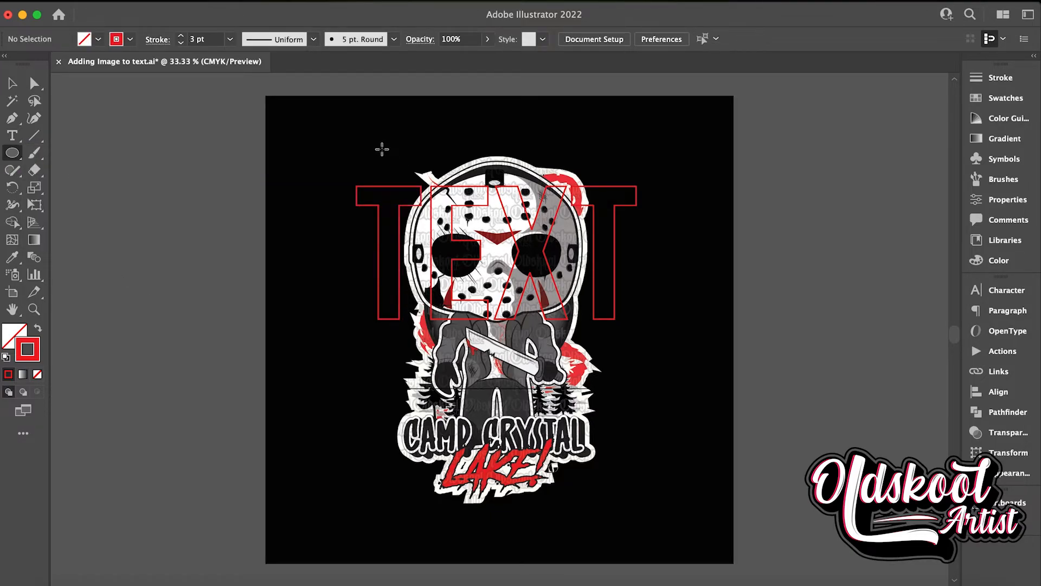
left_click_drag(381, 137, 613, 337)
key("v")
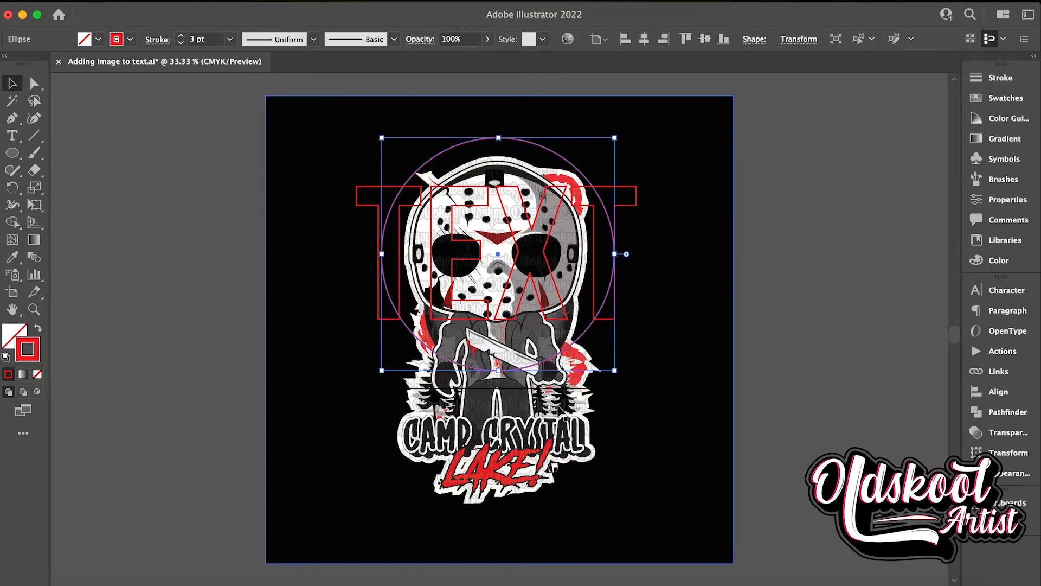
- Make a clipping mask from the circle and the released image, and move the clipped circle beyond the artboard's left edge
key("ctrl+a")
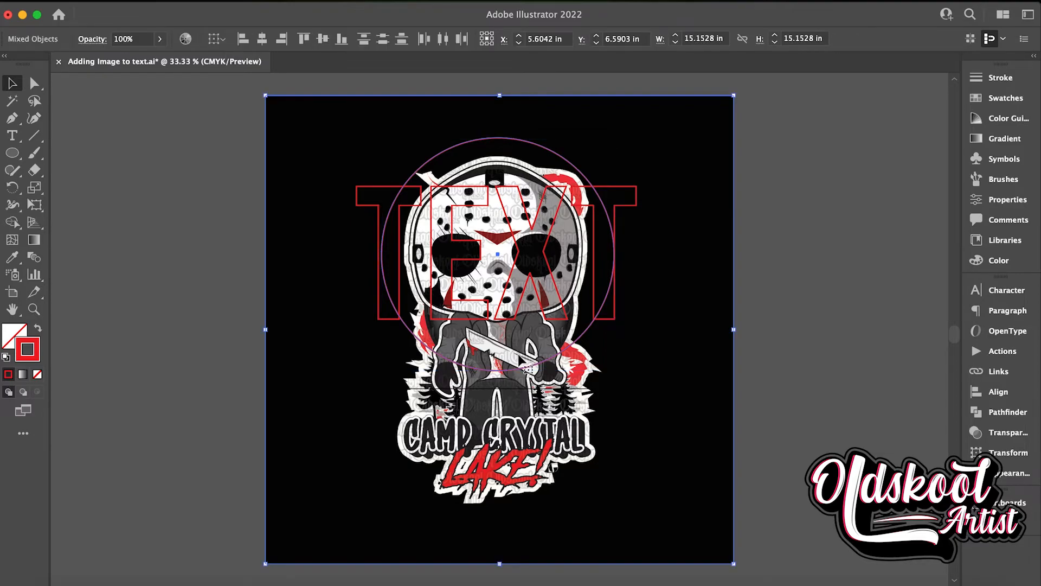
right_click(519, 357)
left_click(572, 480)
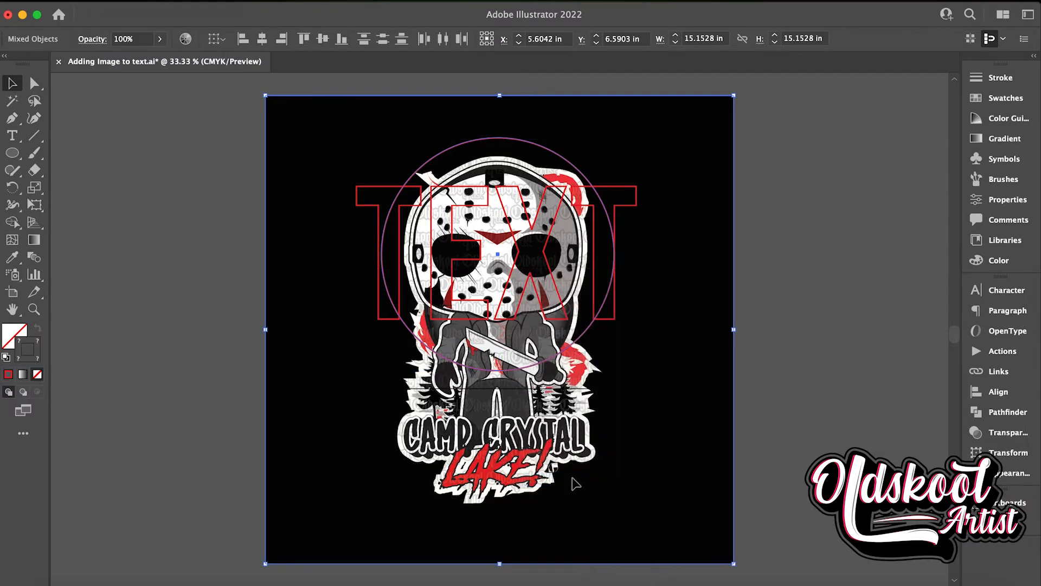
left_click_drag(524, 284, 230, 283)
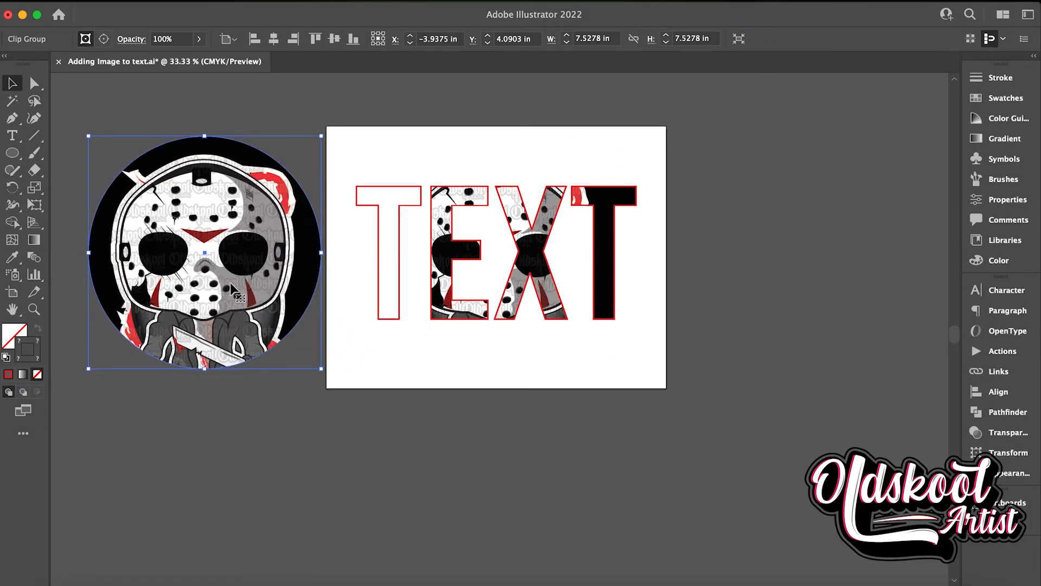
- Apply the bright red swatch as the stroke colour of the clipped circle group beside the artboard
key("super+equal")
scroll(231, 283, "right", 3)
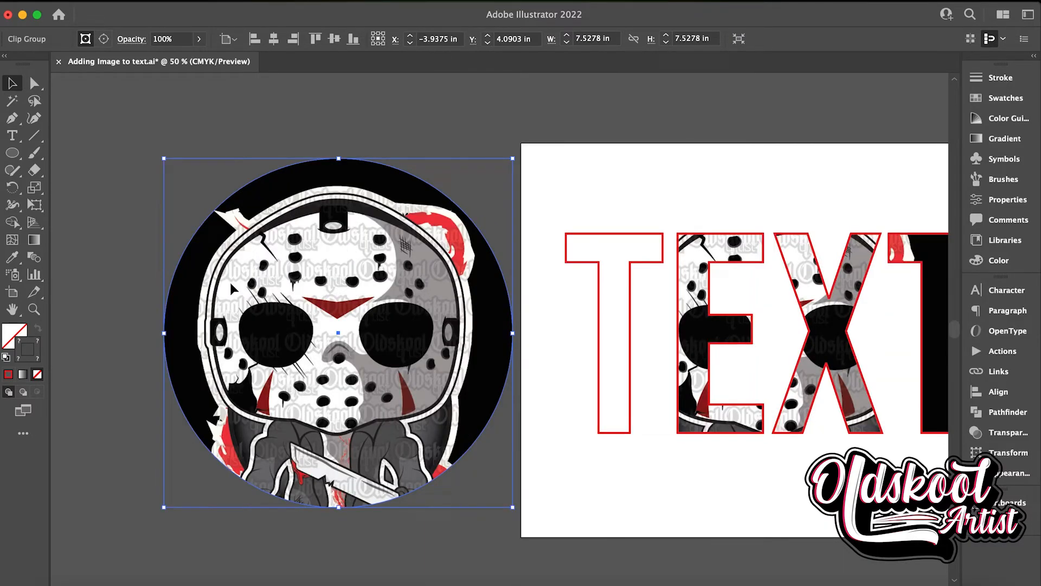
left_click(360, 117)
left_click(356, 237)
left_click(999, 78)
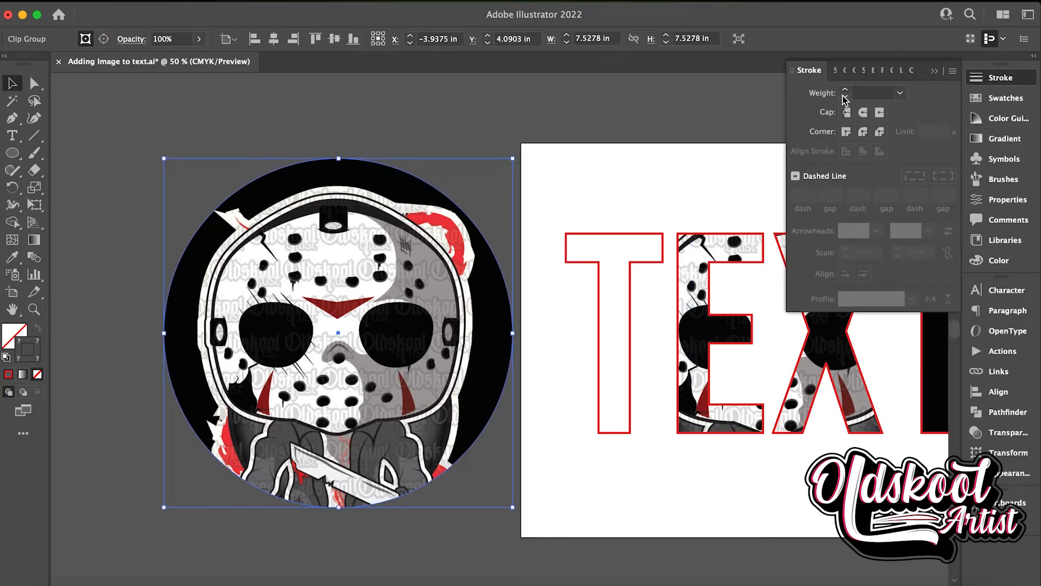
left_click(846, 90)
left_click(845, 91)
left_click(1003, 97)
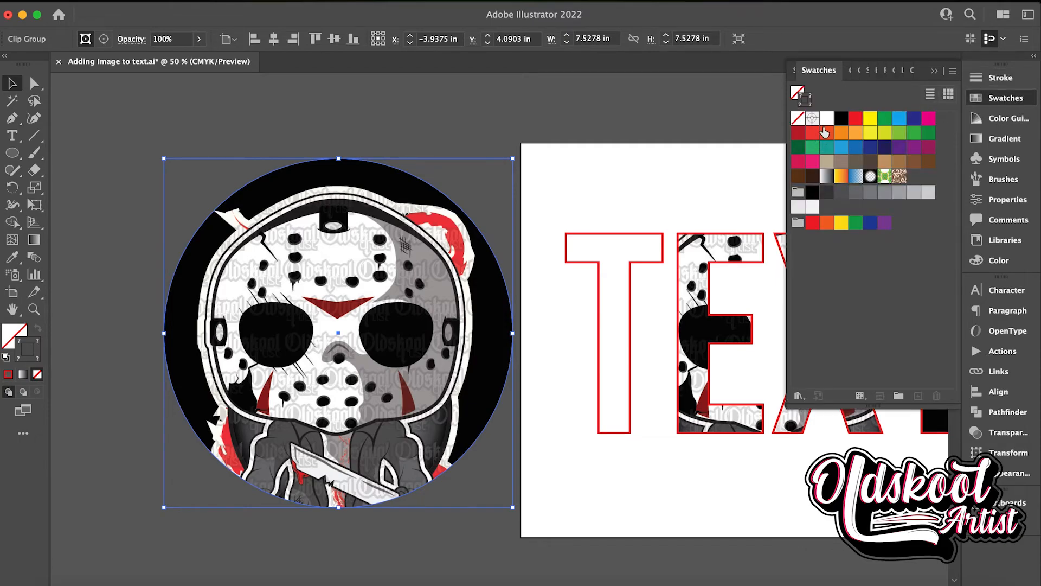
left_click(856, 118)
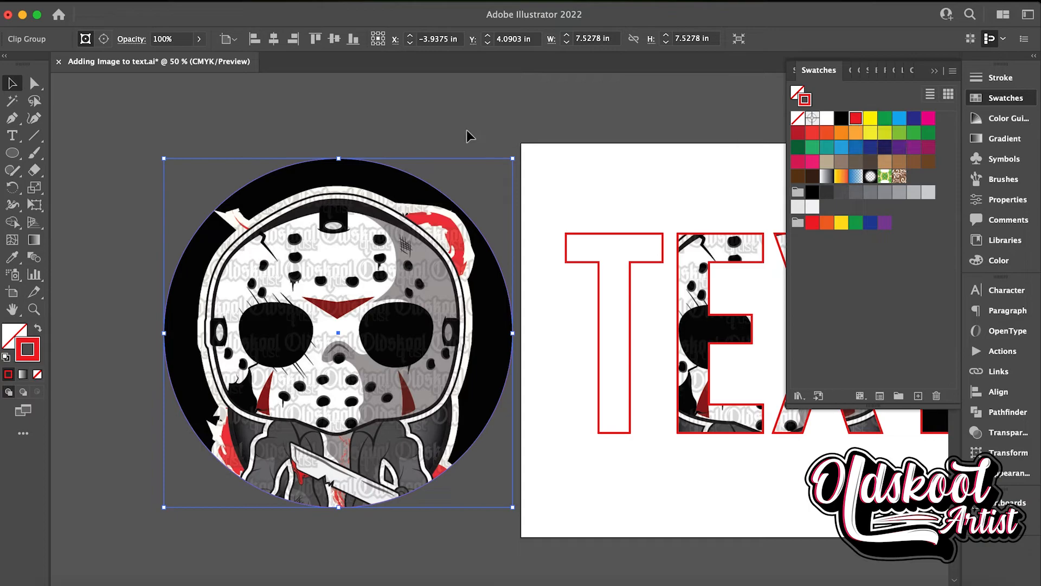
- Set the stroke weight of the clipped circle group to 1 pt
left_click(1001, 77)
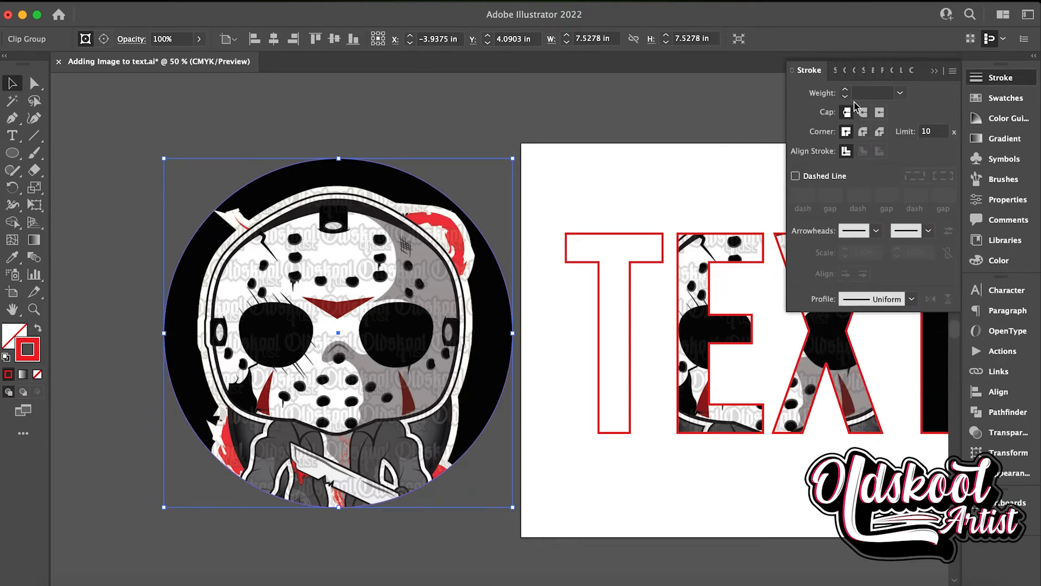
left_click(844, 90)
left_click(844, 90)
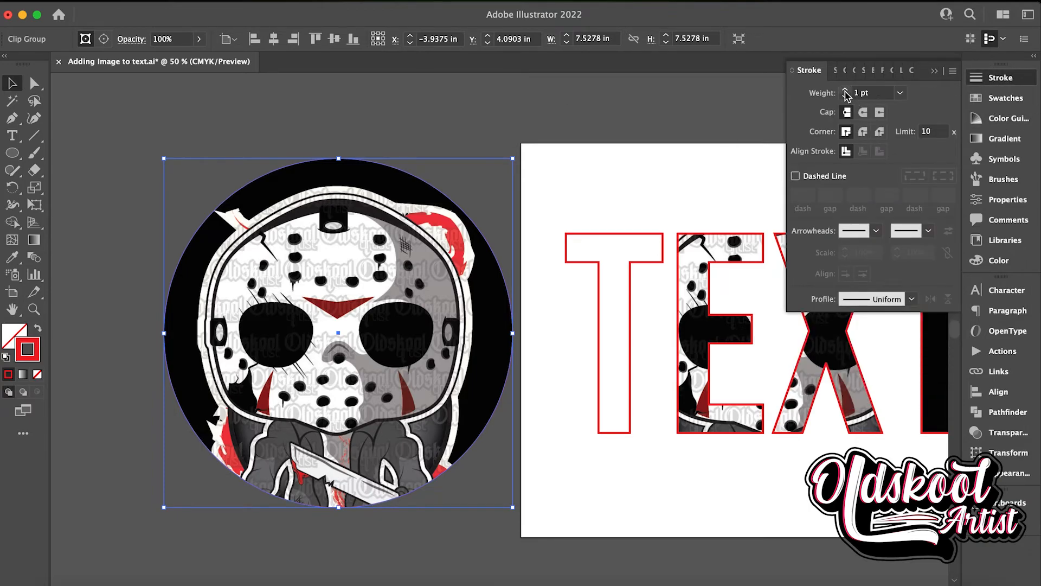
left_click(934, 73)
scroll(719, 116, "right", 5)
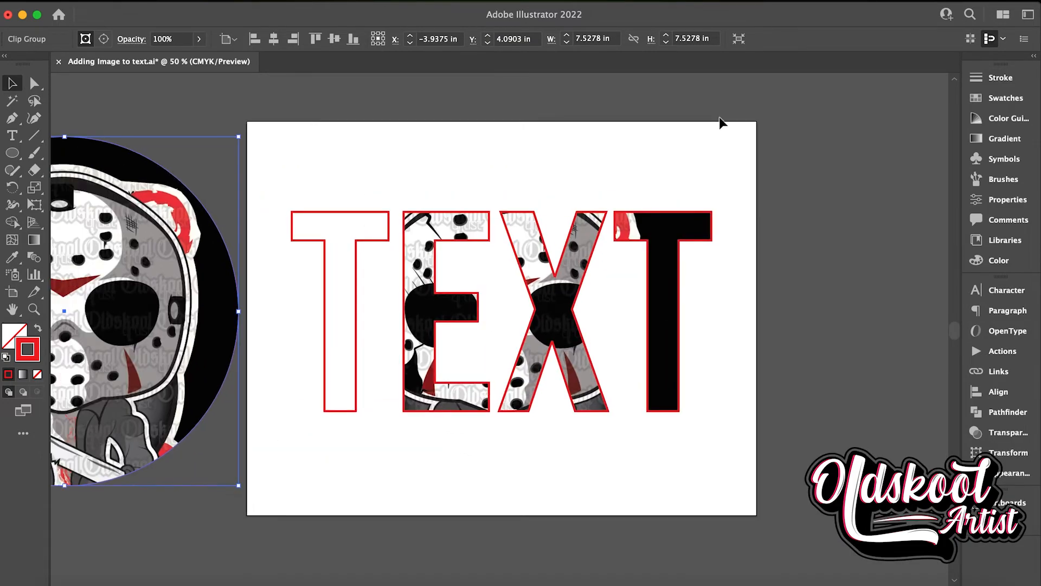